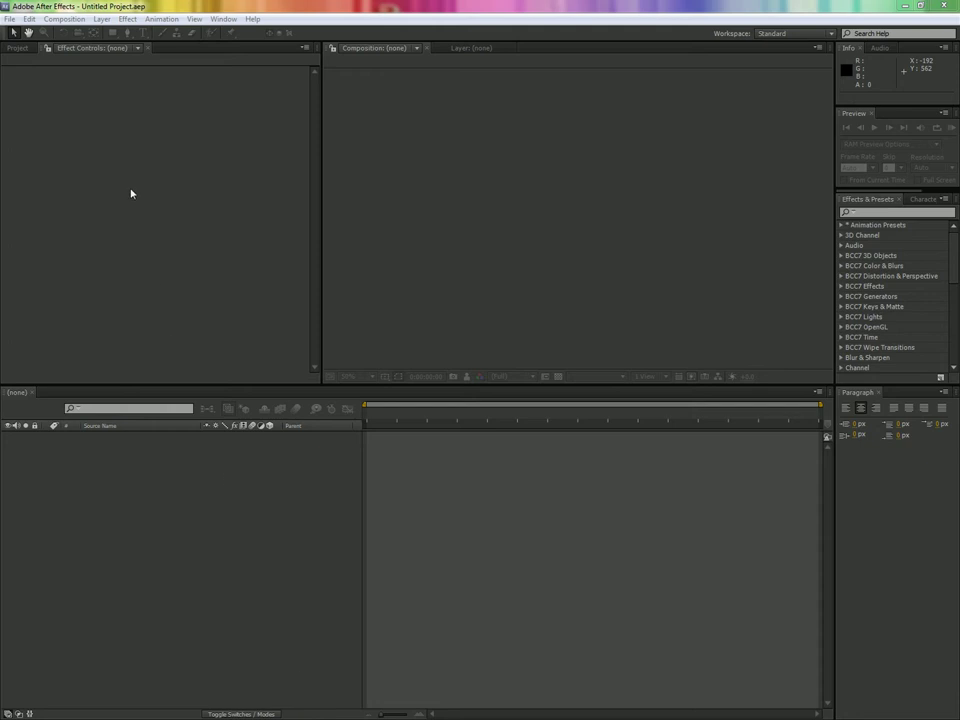
# - Make a new composition named fireCore at 1280×720, 30 fps, 30 seconds long
pyautogui.click(64, 19)
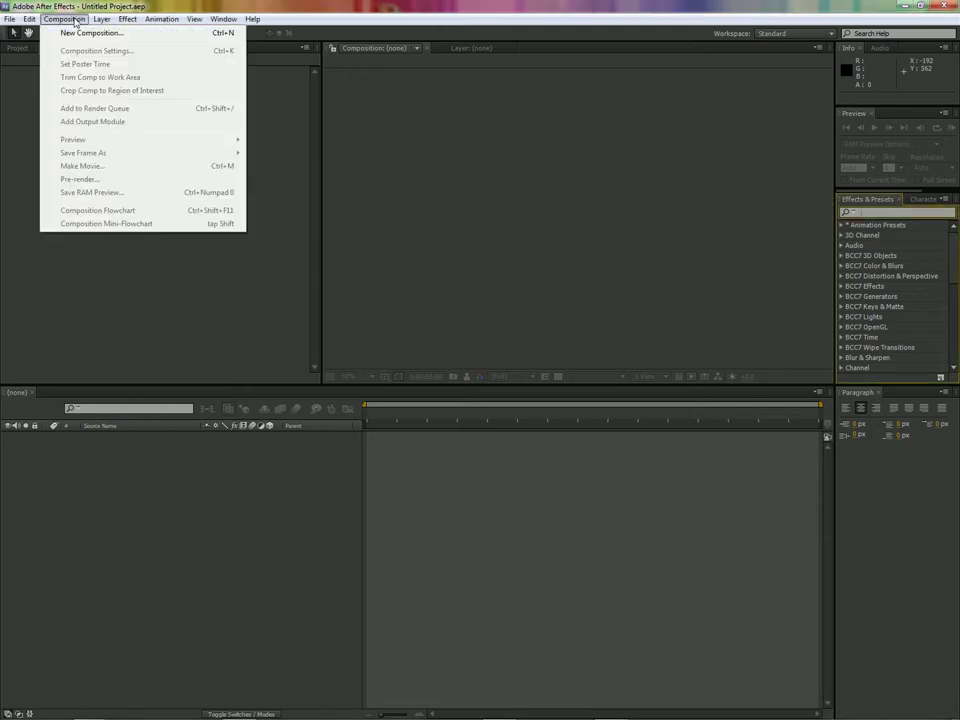
pyautogui.click(76, 34)
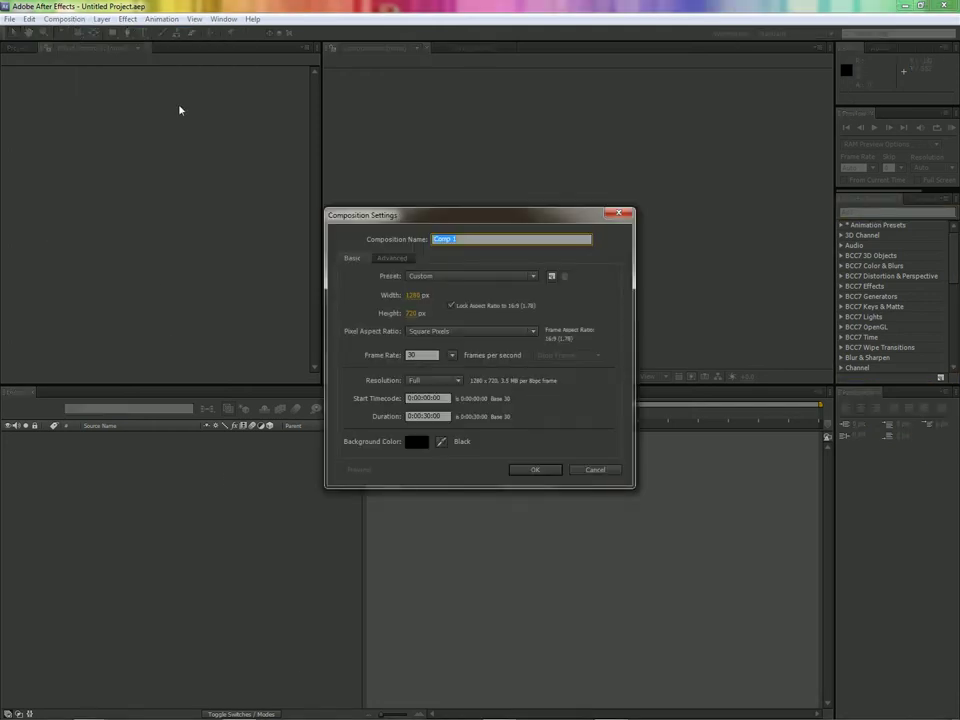
pyautogui.write('G')
pyautogui.click(533, 470)
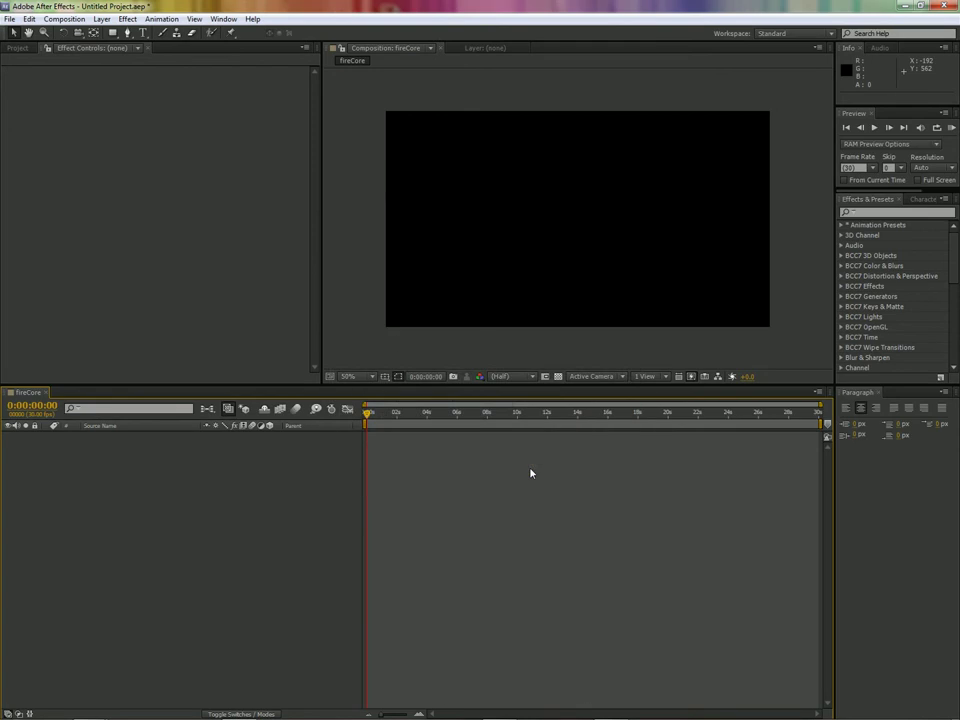
# - Add a black 300×900 px solid named fire1 to the fireCore composition
pyautogui.click(102, 19)
pyautogui.moveTo(114, 38)
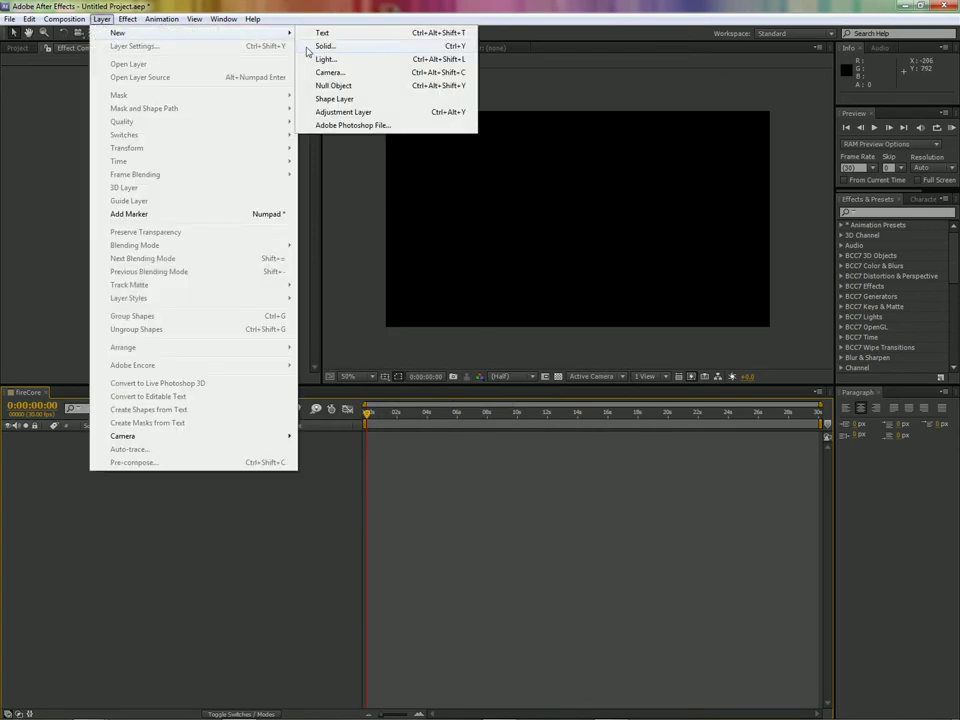
pyautogui.click(332, 46)
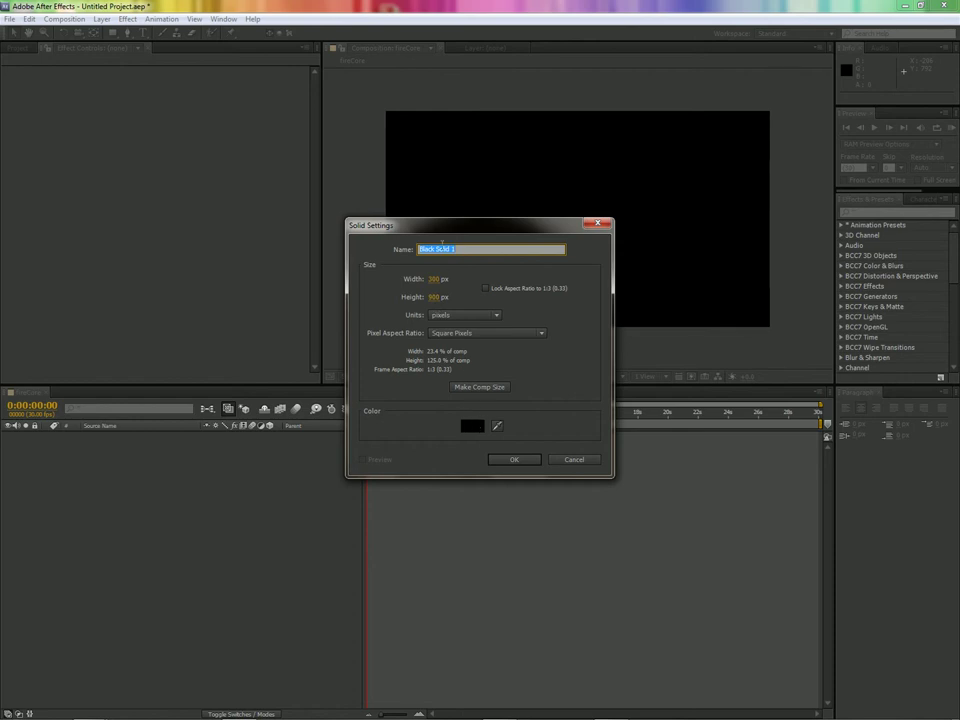
pyautogui.write('B')
pyautogui.write('re1')
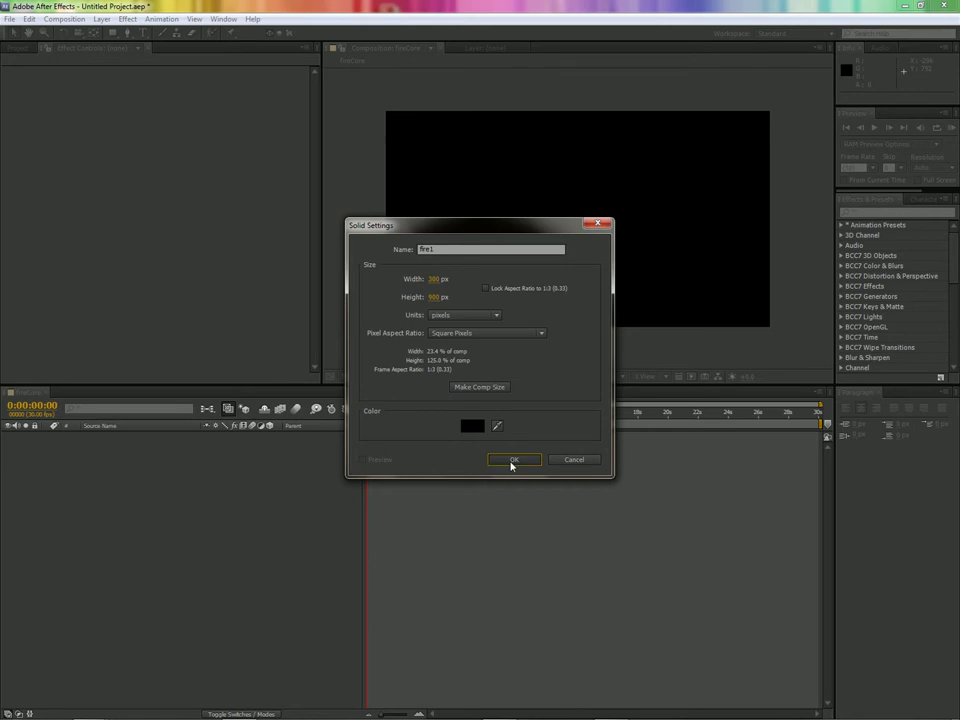
pyautogui.click(512, 461)
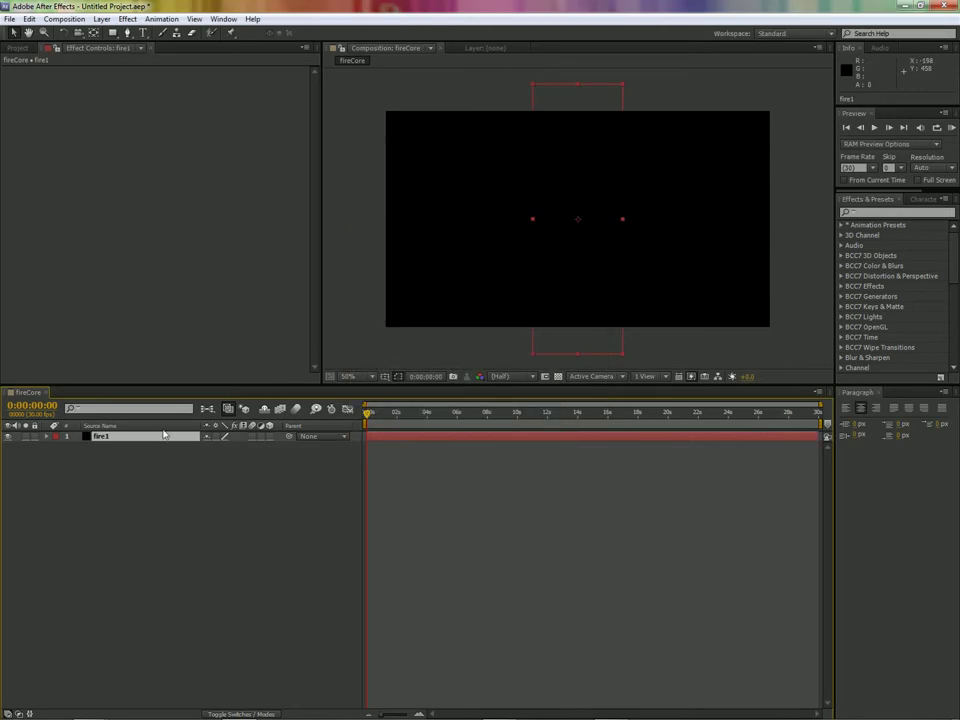
# - Apply the Fractal Noise effect to fire1 from Effects & Presets
pyautogui.click(879, 213)
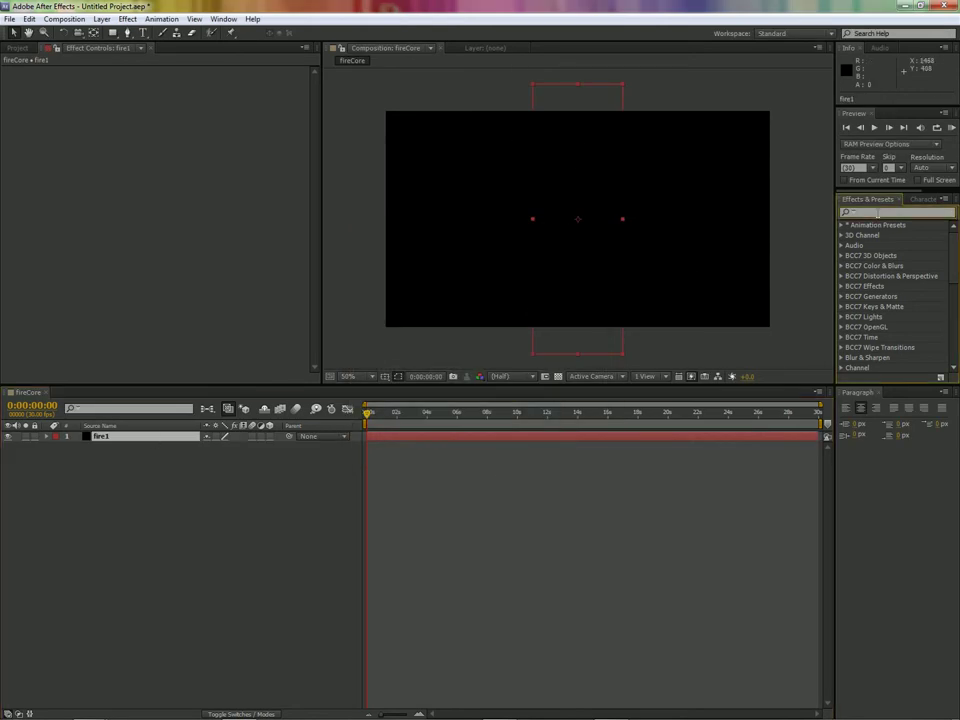
pyautogui.write('fracta')
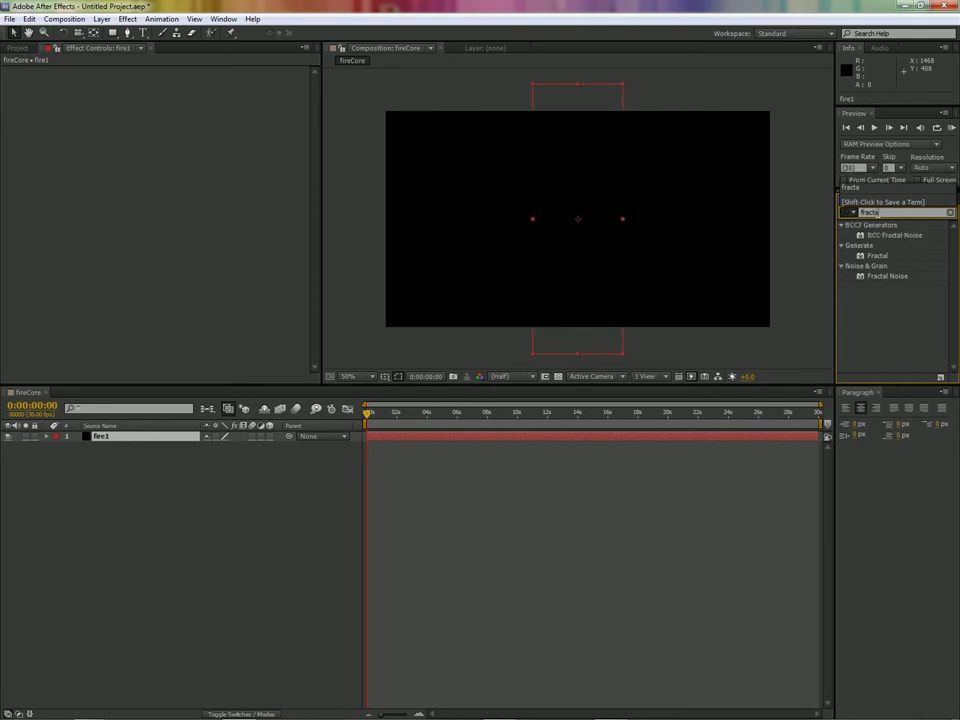
pyautogui.moveTo(873, 275)
pyautogui.mouseDown()
pyautogui.moveTo(607, 187)
pyautogui.moveTo(595, 162)
pyautogui.mouseUp()
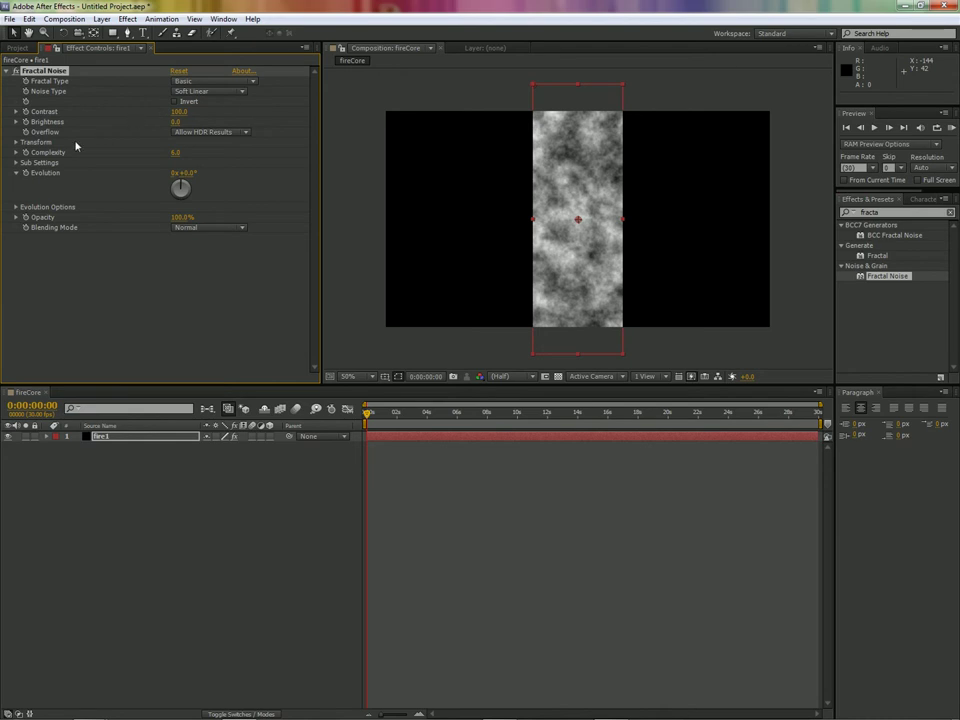
# - Turn off Uniform Scaling, set Scale Height to 3000, and end the work area at 10 s
pyautogui.click(16, 143)
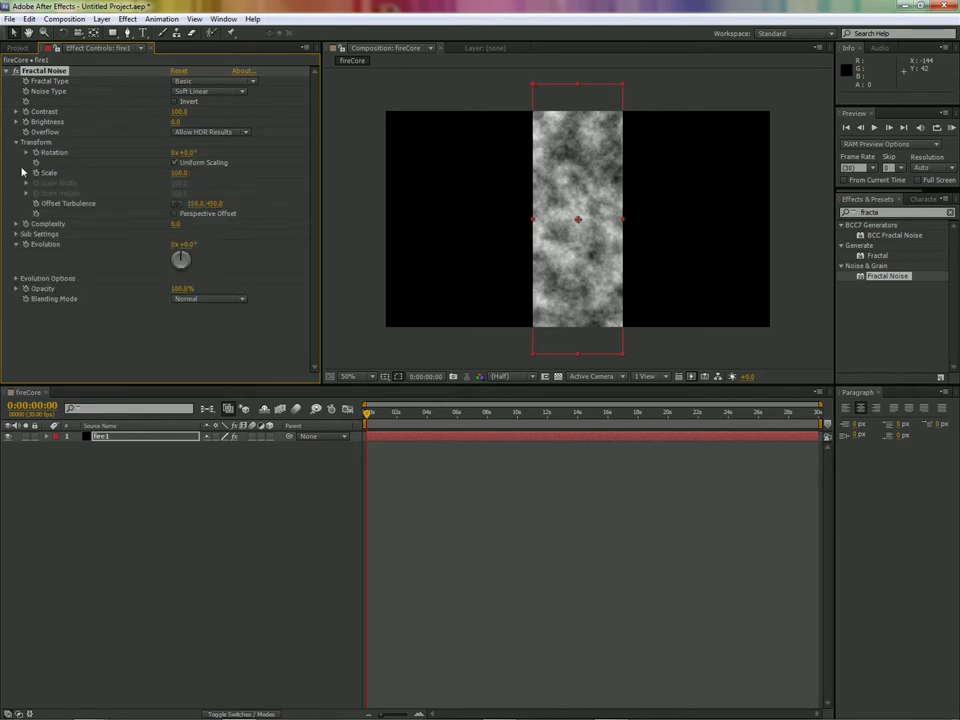
pyautogui.click(175, 164)
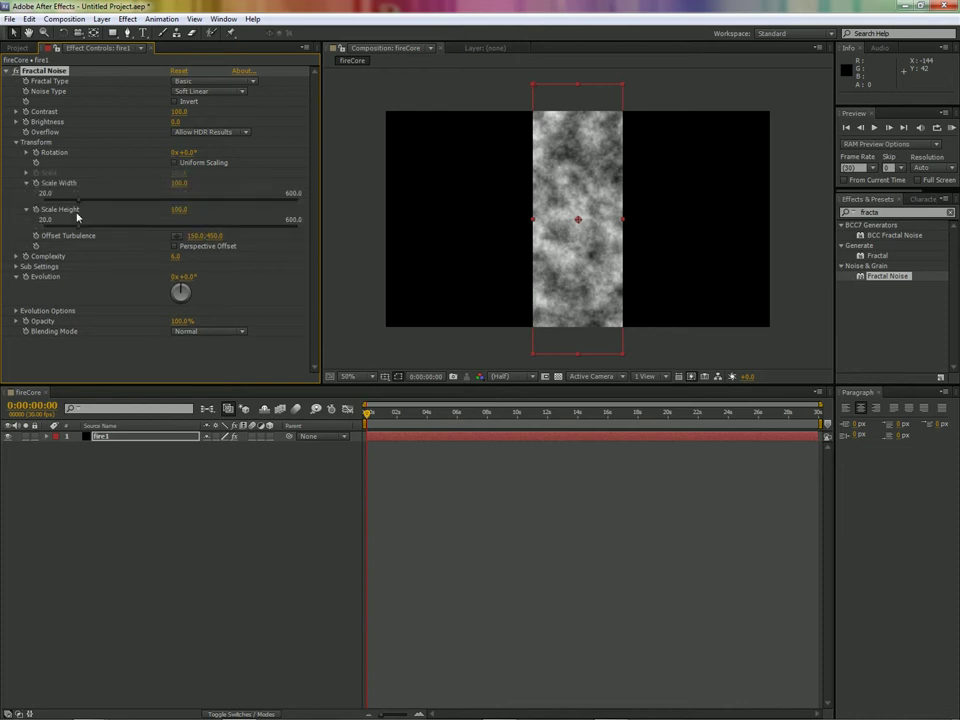
pyautogui.moveTo(195, 226); pyautogui.dragTo(282, 227)
pyautogui.click(178, 210)
pyautogui.write('300')
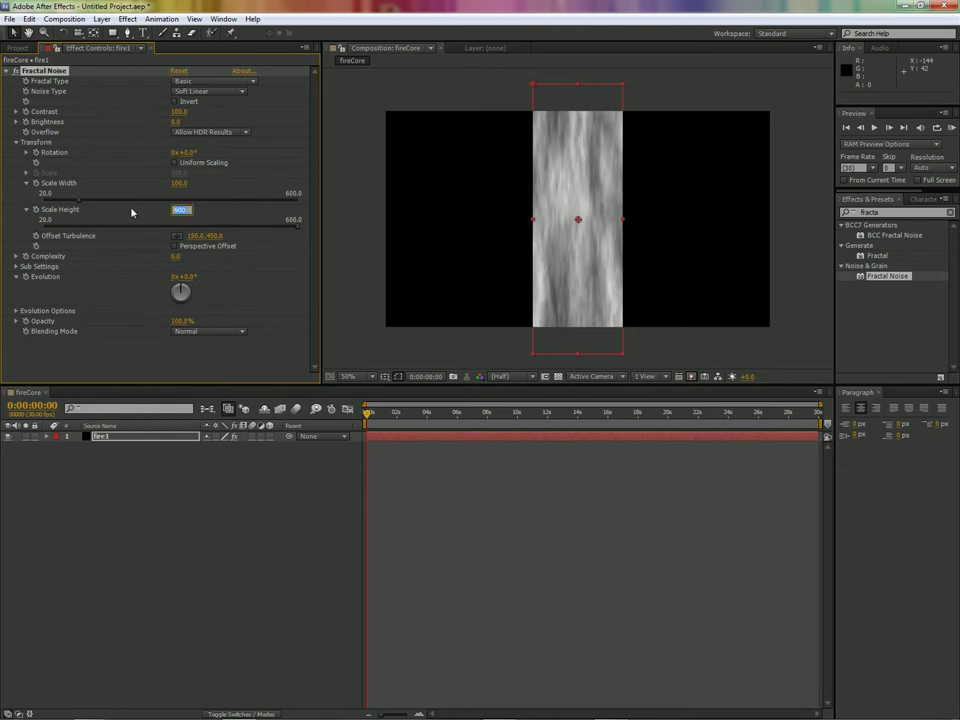
pyautogui.write('8')
pyautogui.press('Return')
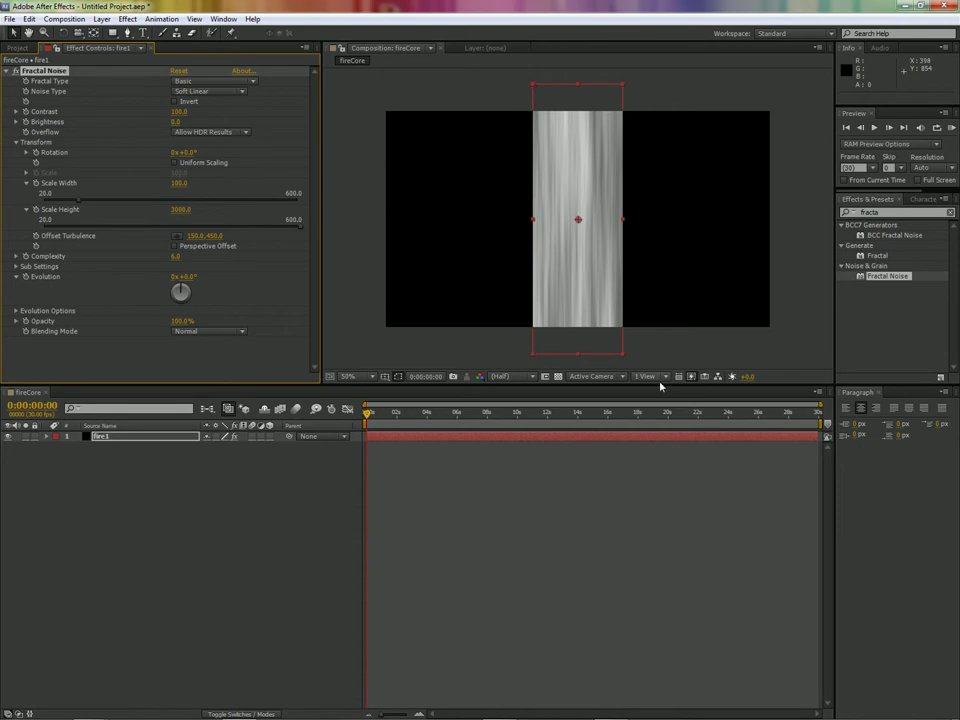
pyautogui.moveTo(818, 424); pyautogui.dragTo(520, 424)
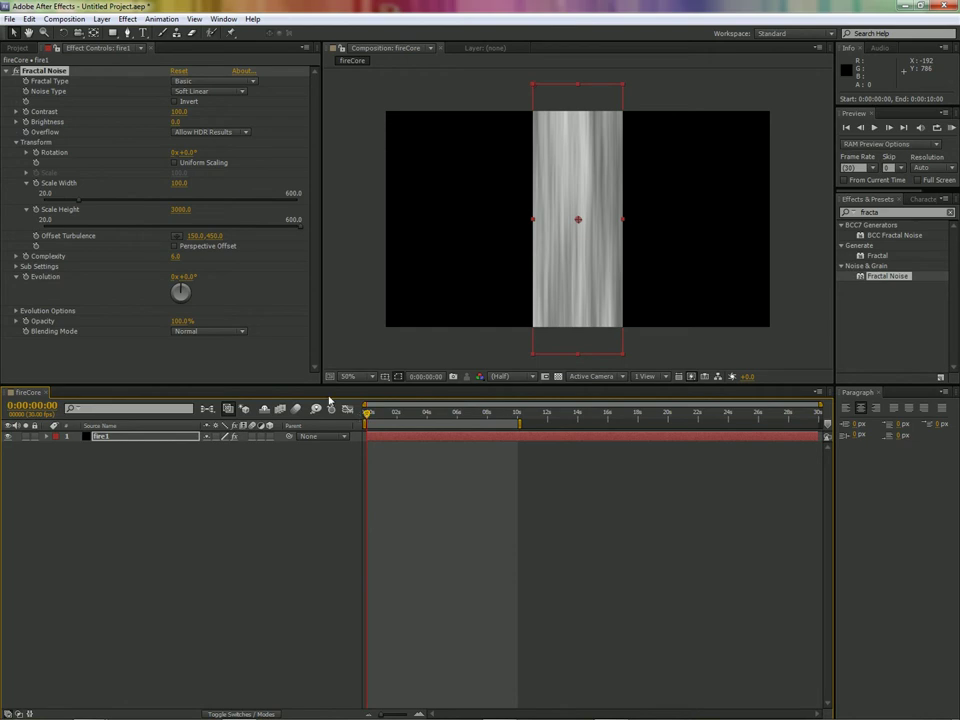
# - Keyframe the noise Evolution so it animates over the first 10 seconds
pyautogui.click(27, 279)
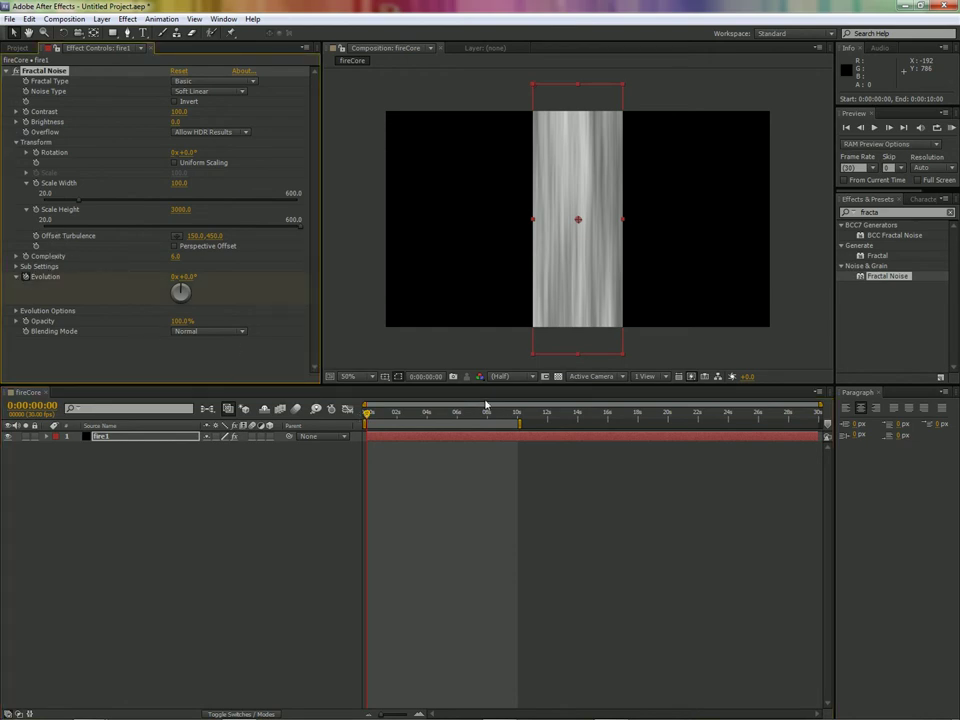
pyautogui.moveTo(368, 411); pyautogui.dragTo(517, 411)
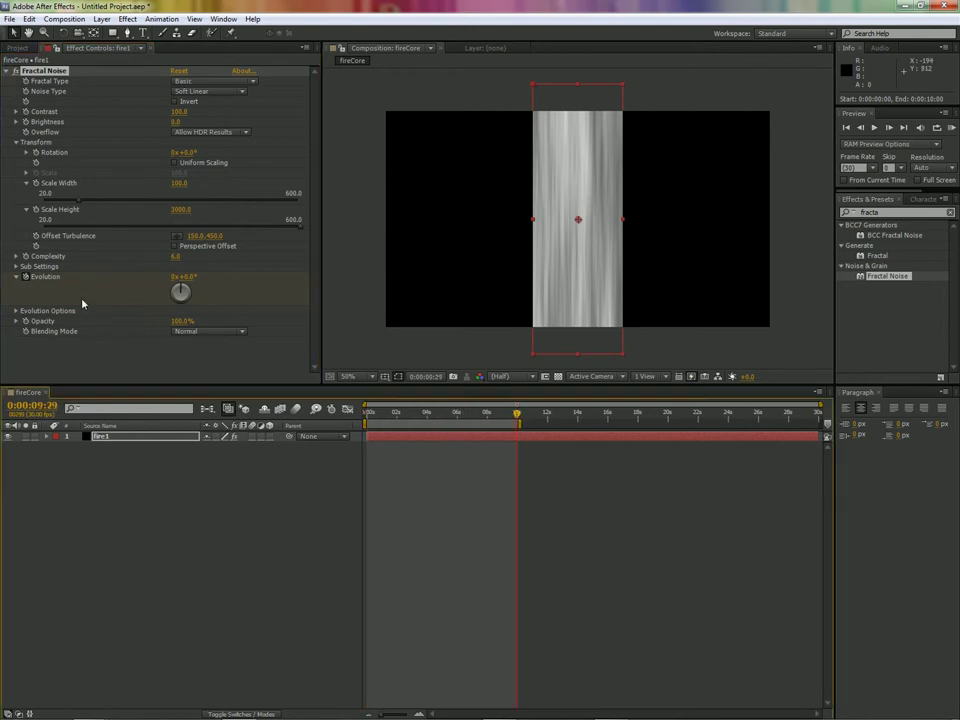
pyautogui.moveTo(175, 278); pyautogui.dragTo(210, 296)
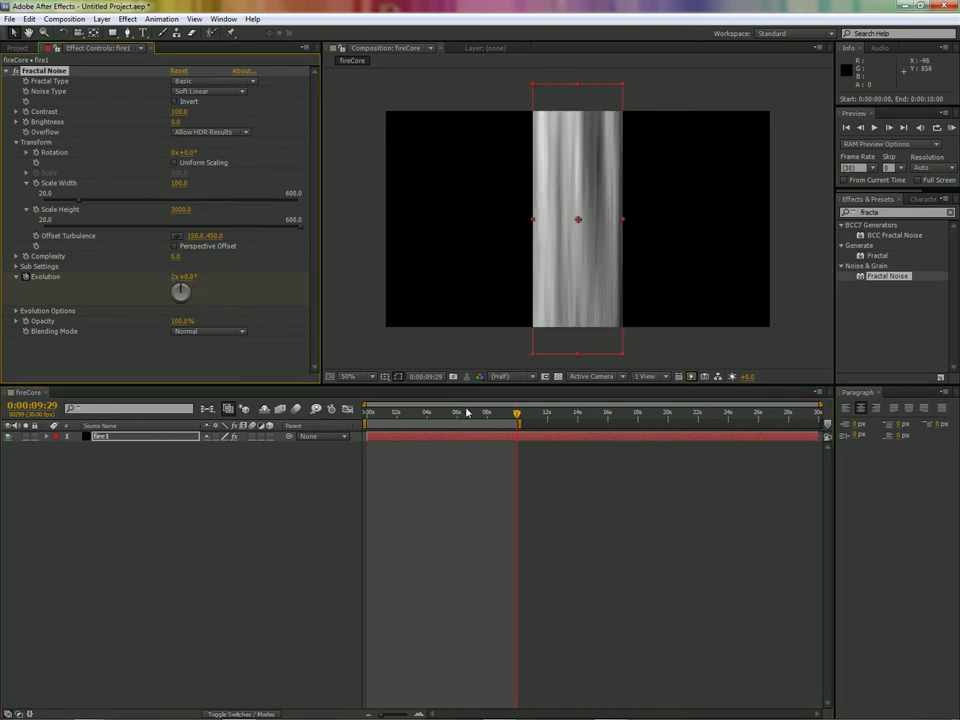
pyautogui.moveTo(517, 418); pyautogui.dragTo(366, 405)
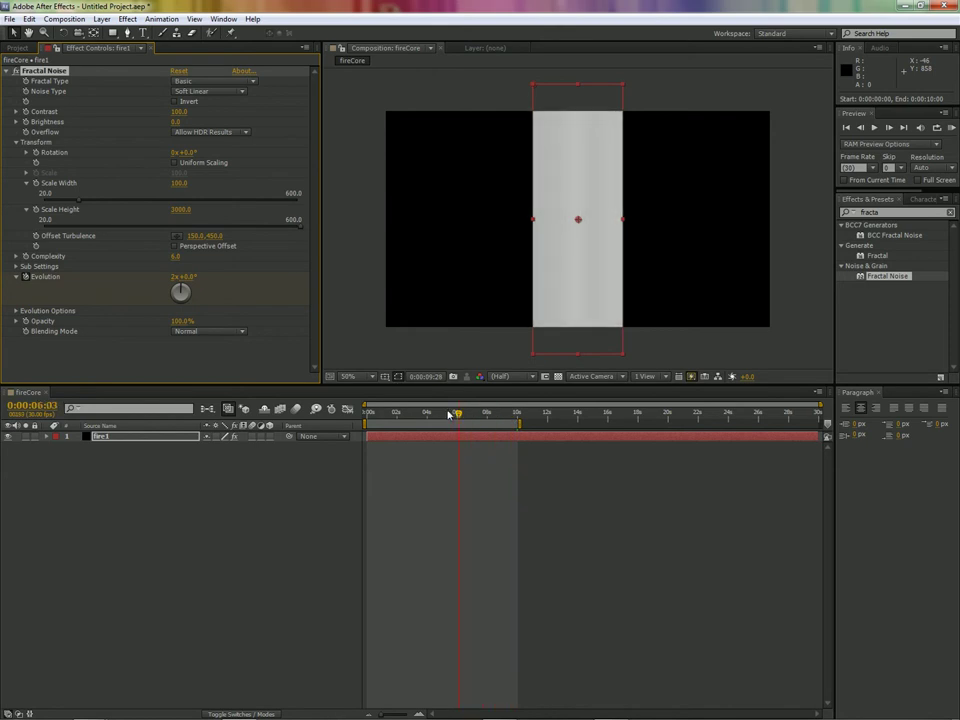
# - Preview the animated noise, then raise Complexity from 6.0 to 7.1
pyautogui.press('space')
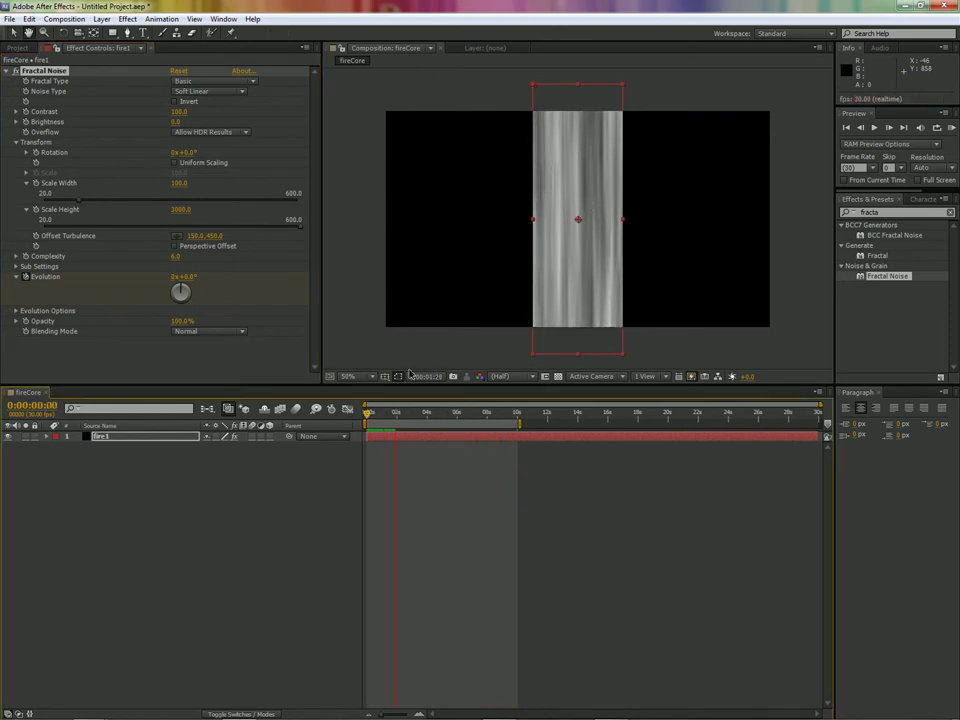
pyautogui.press('space')
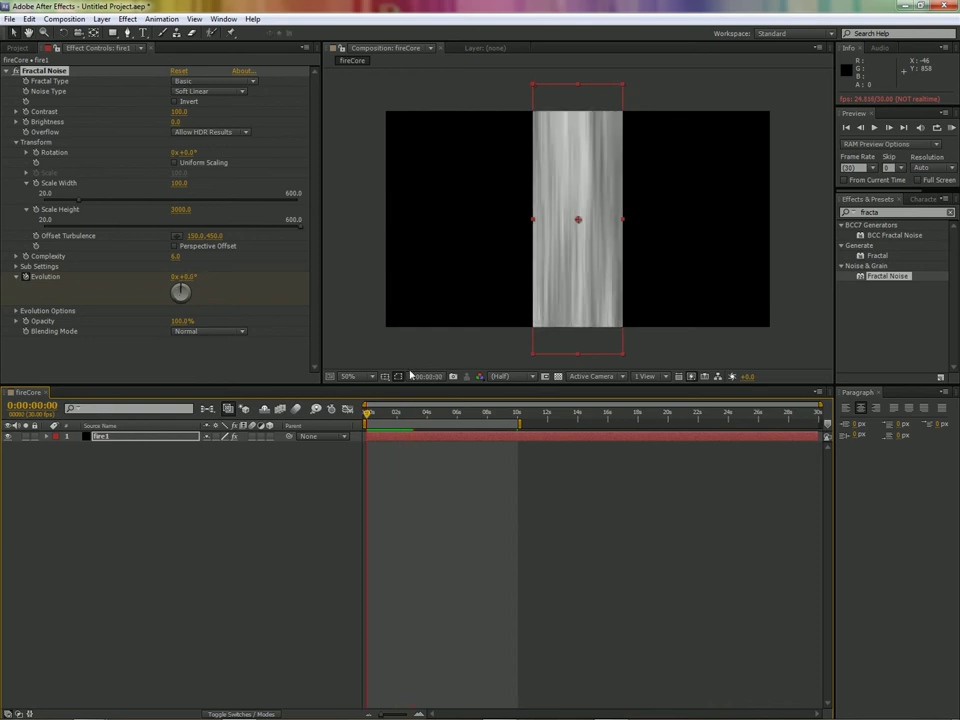
pyautogui.moveTo(178, 256); pyautogui.dragTo(240, 261)
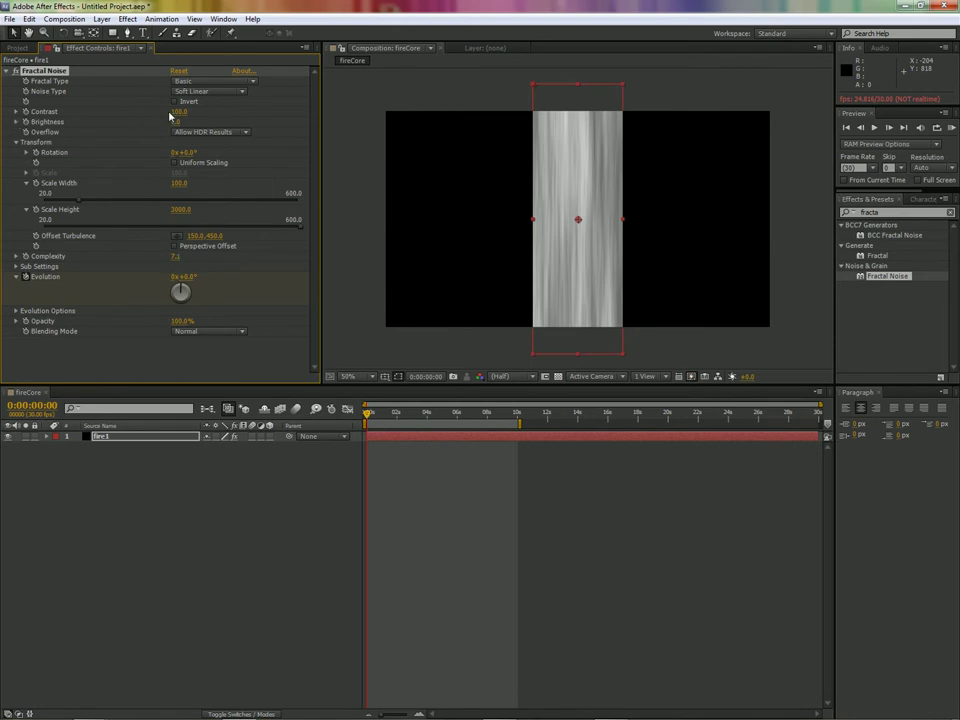
# - Set Fractal Noise Contrast to 450 and lower Brightness to about -65
pyautogui.moveTo(178, 111); pyautogui.dragTo(377, 118)
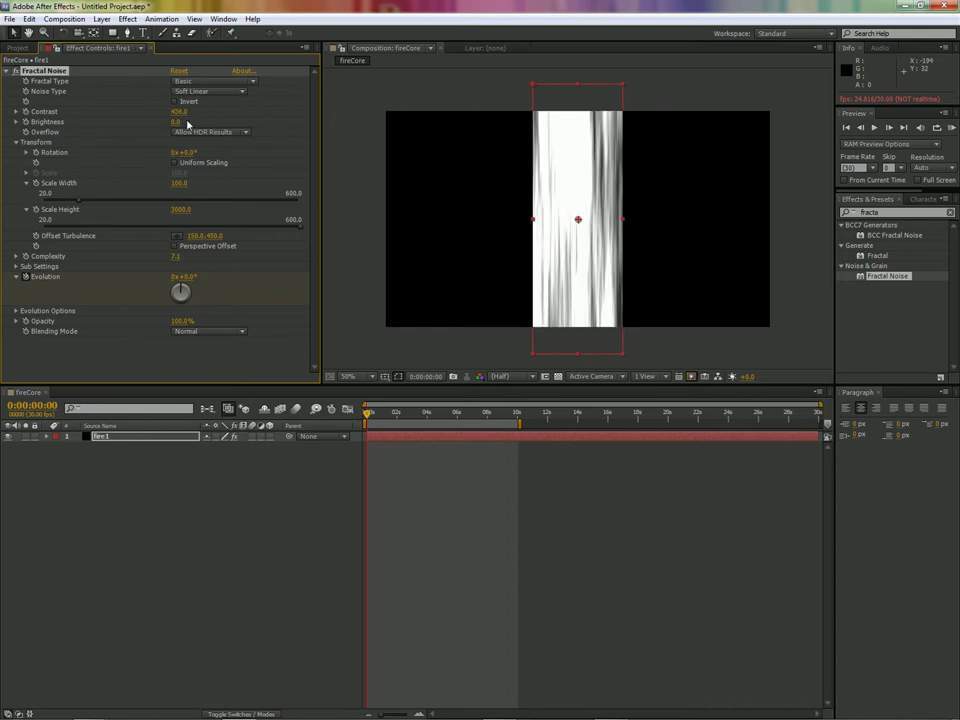
pyautogui.moveTo(187, 123); pyautogui.dragTo(153, 127)
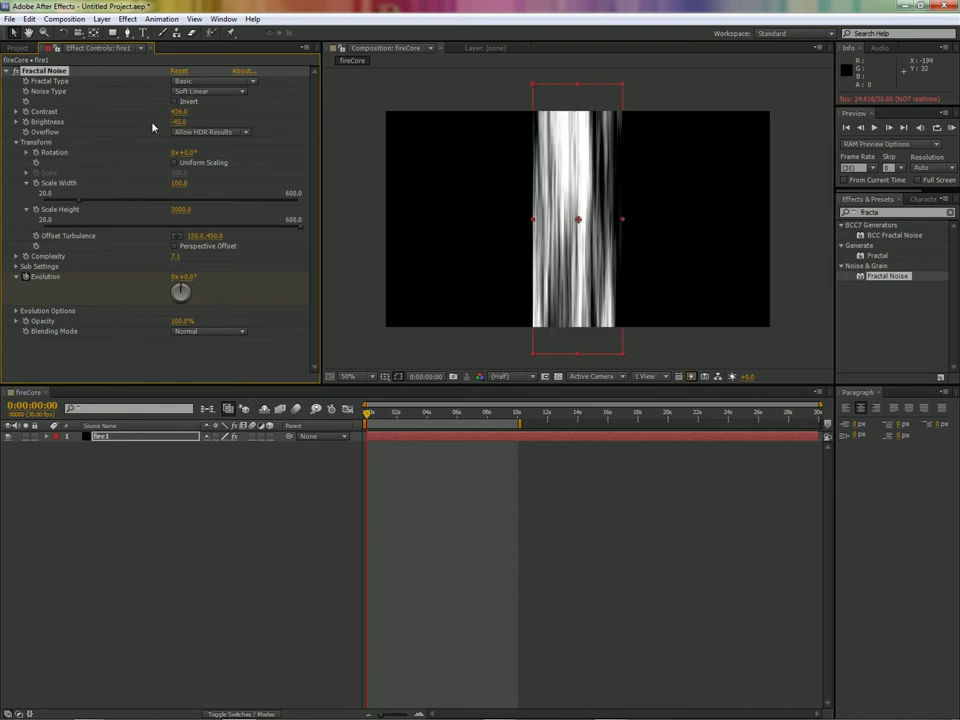
pyautogui.moveTo(178, 122); pyautogui.dragTo(170, 127)
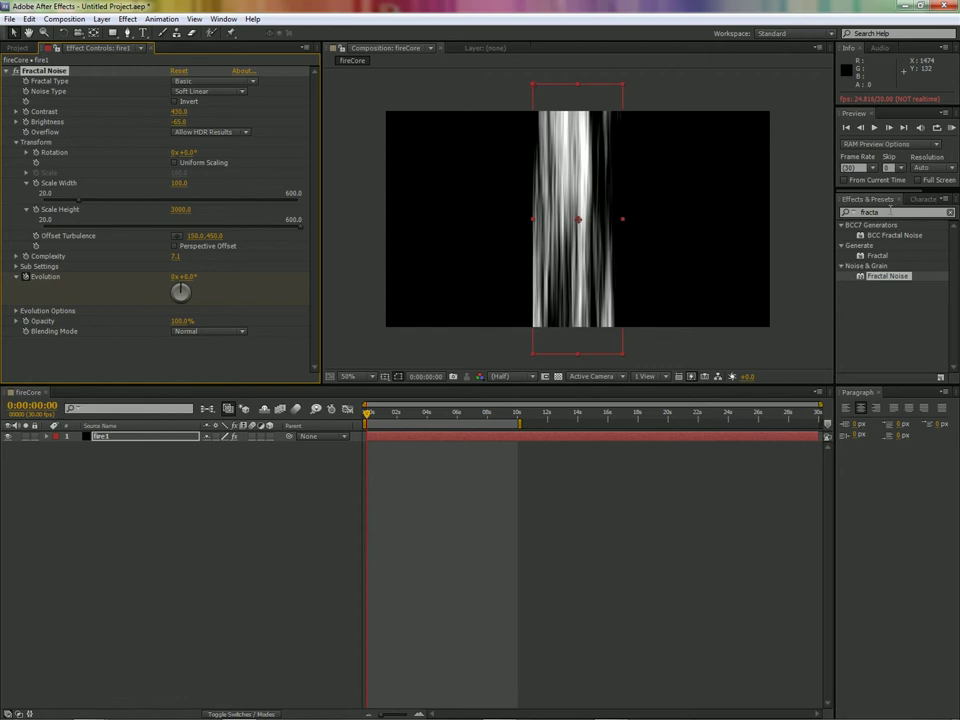
# - Add Hue/Saturation with Colorize on, Hue about 125° and Saturation 100 for a green tint
pyautogui.click(128, 19)
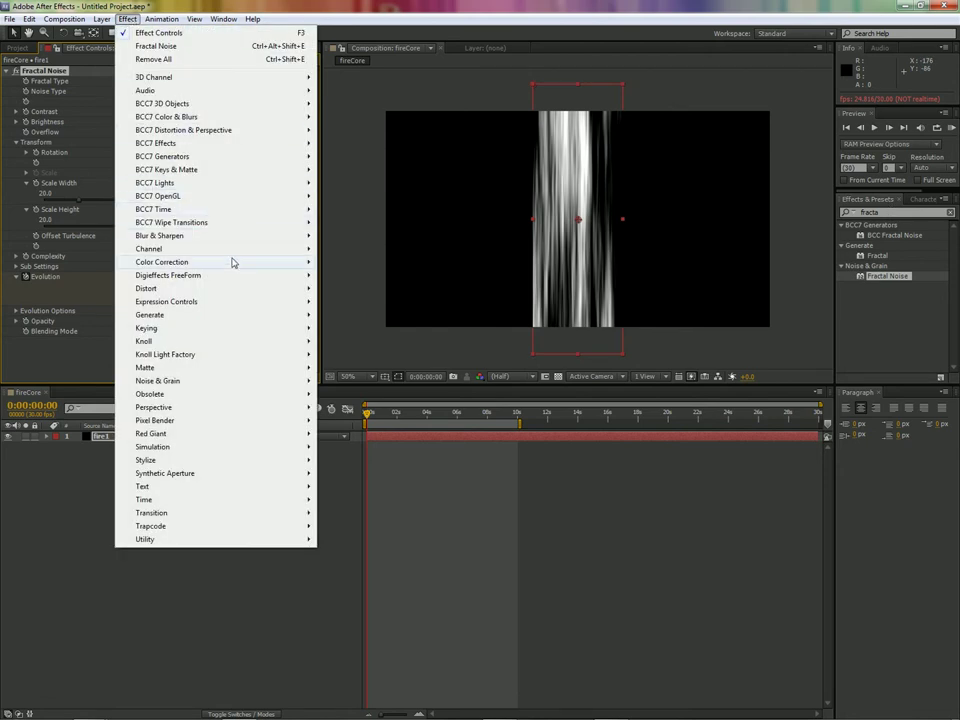
pyautogui.moveTo(231, 261)
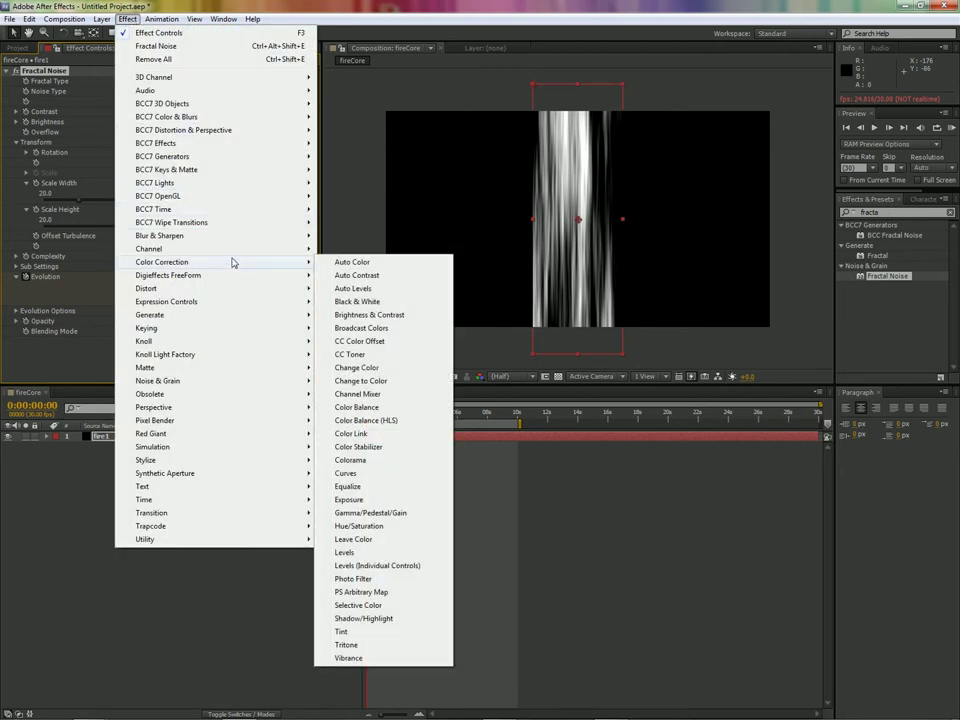
pyautogui.click(369, 528)
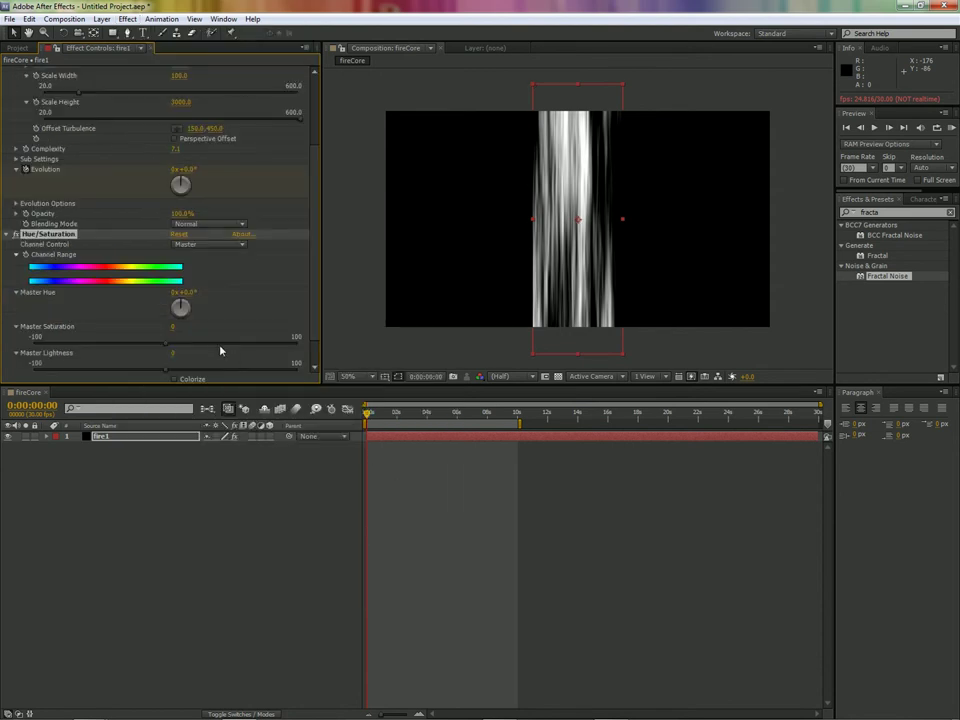
pyautogui.scroll(-2, 310, 205)
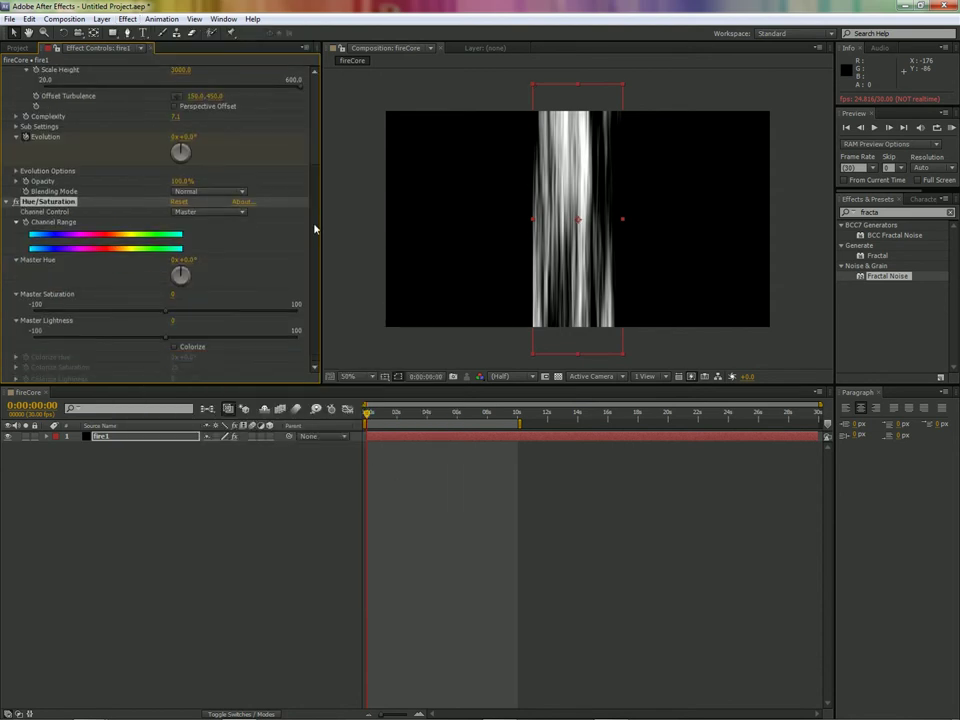
pyautogui.click(175, 347)
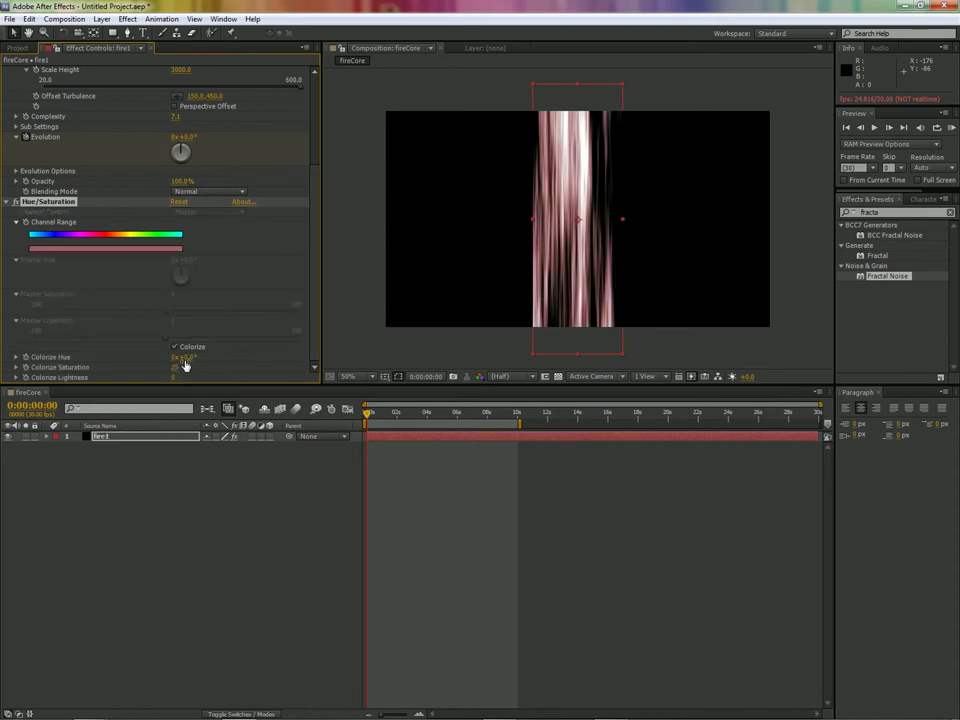
pyautogui.moveTo(181, 357); pyautogui.dragTo(236, 364)
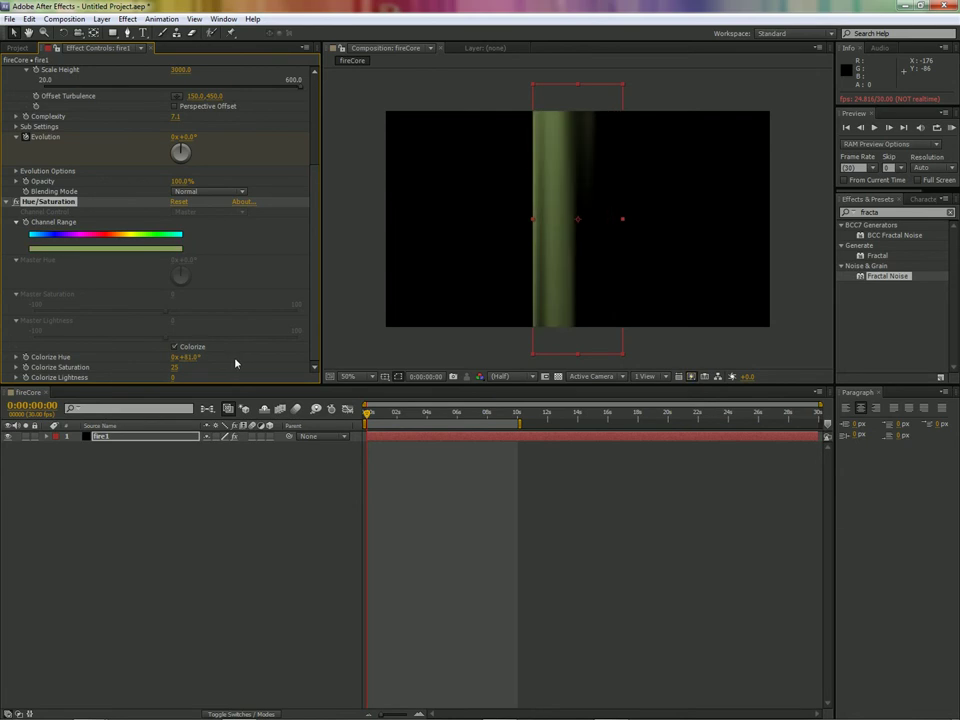
pyautogui.moveTo(178, 356); pyautogui.dragTo(203, 357)
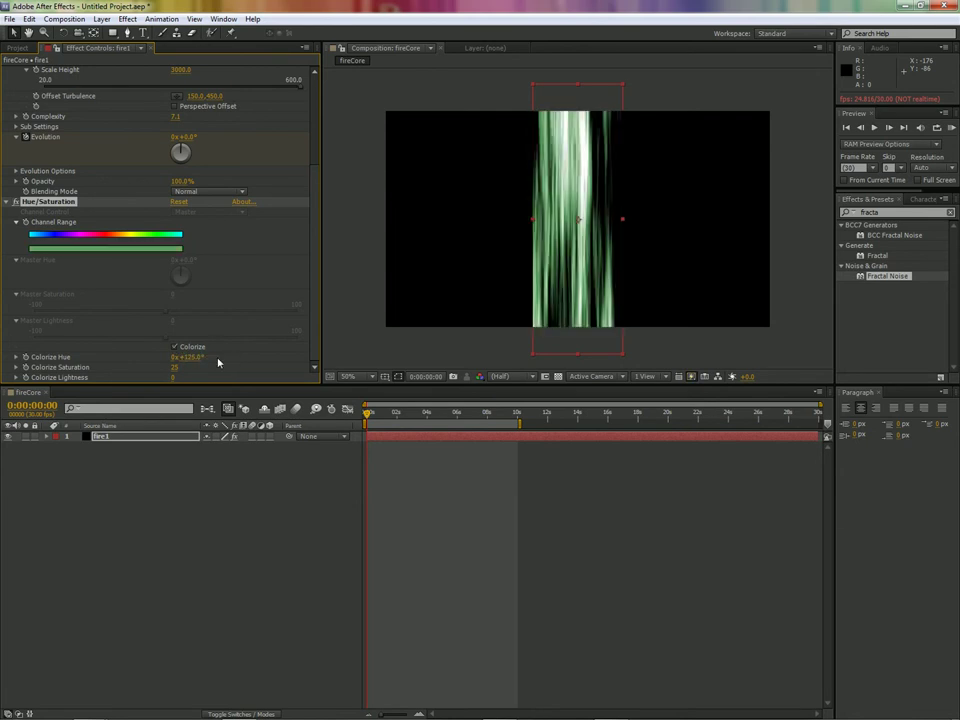
pyautogui.moveTo(175, 367); pyautogui.dragTo(253, 368)
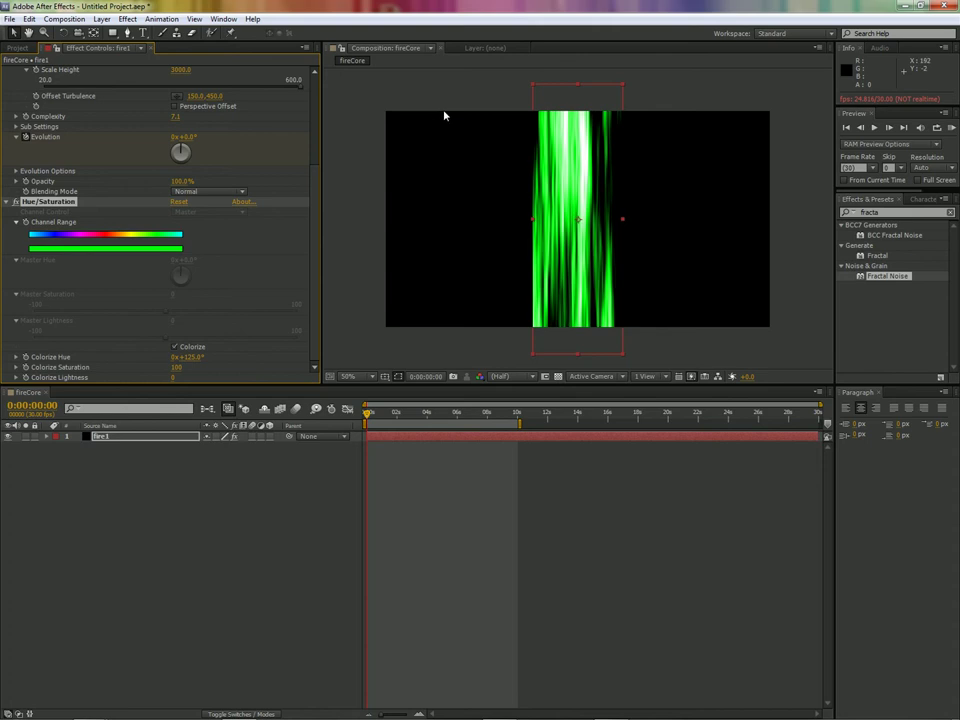
# - Make fire1 a 3D layer
pyautogui.click(103, 19)
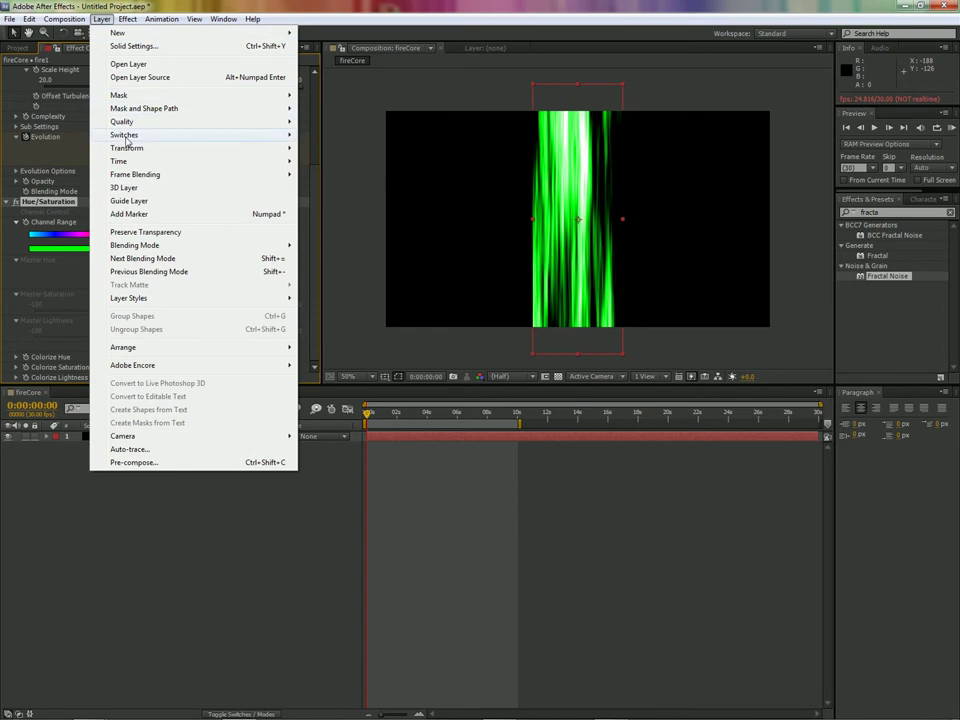
pyautogui.click(124, 188)
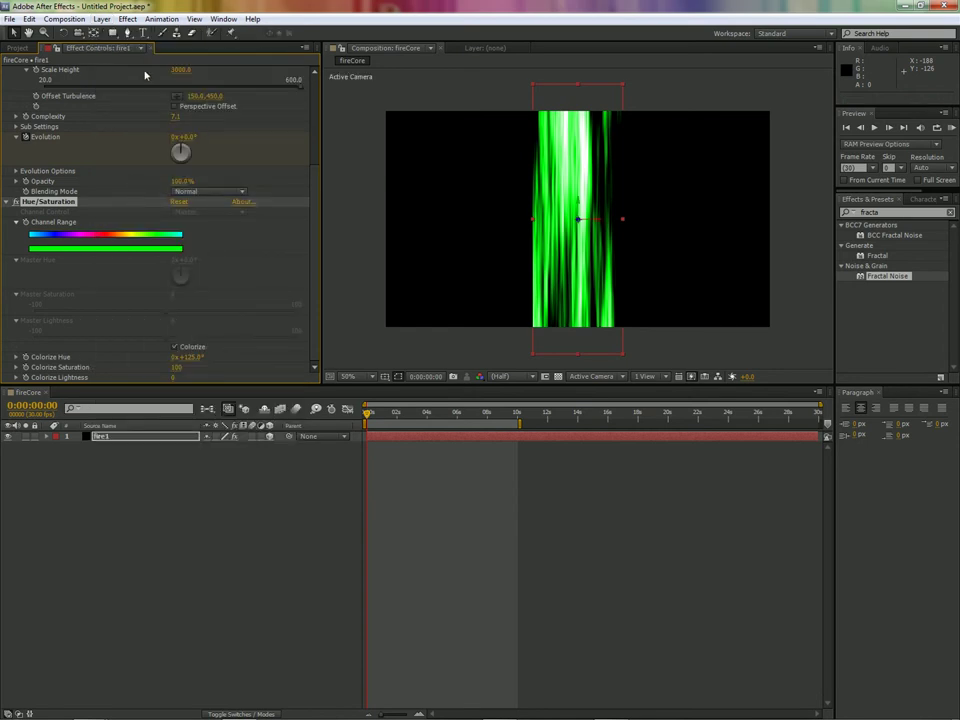
pyautogui.click(129, 20)
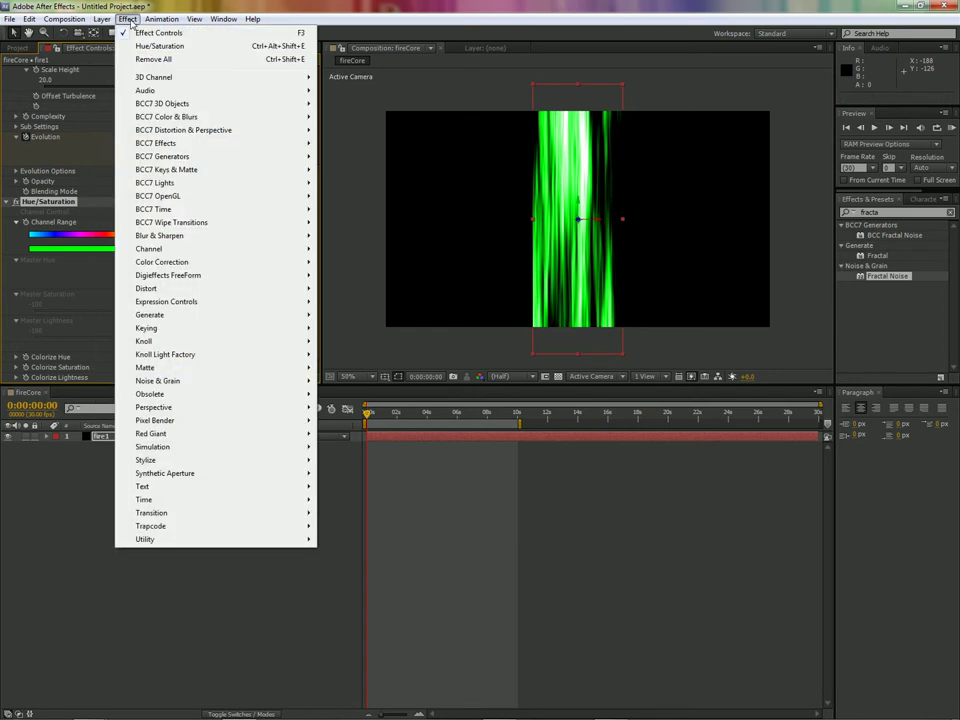
# - Apply Bezier Warp to fire1 and pull its four corner vertices outward
pyautogui.moveTo(208, 289)
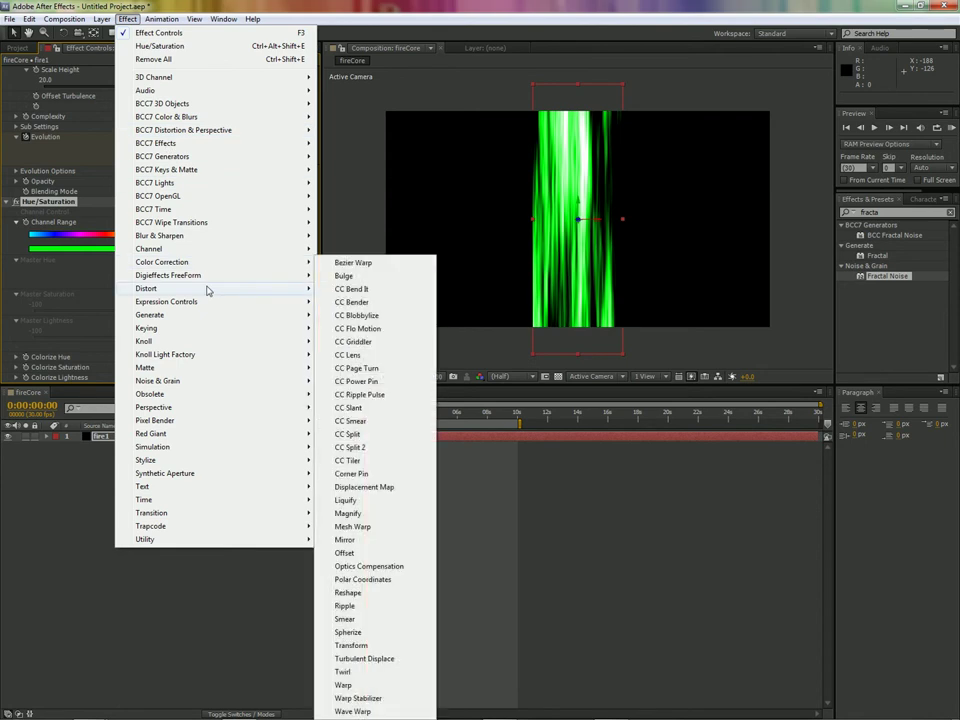
pyautogui.click(345, 263)
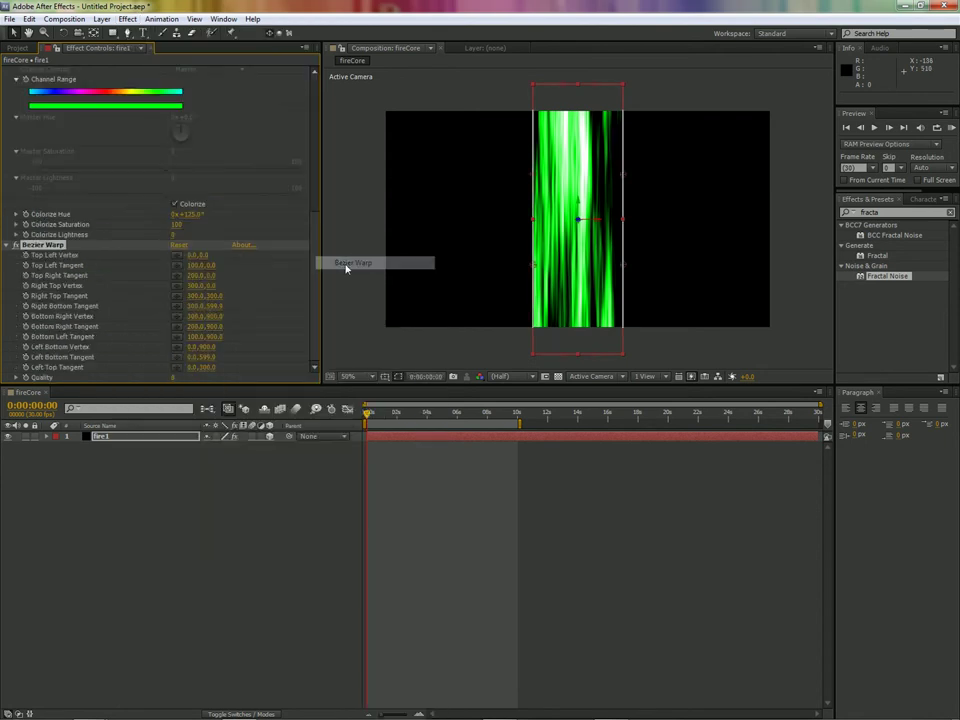
pyautogui.moveTo(533, 86); pyautogui.dragTo(385, 88)
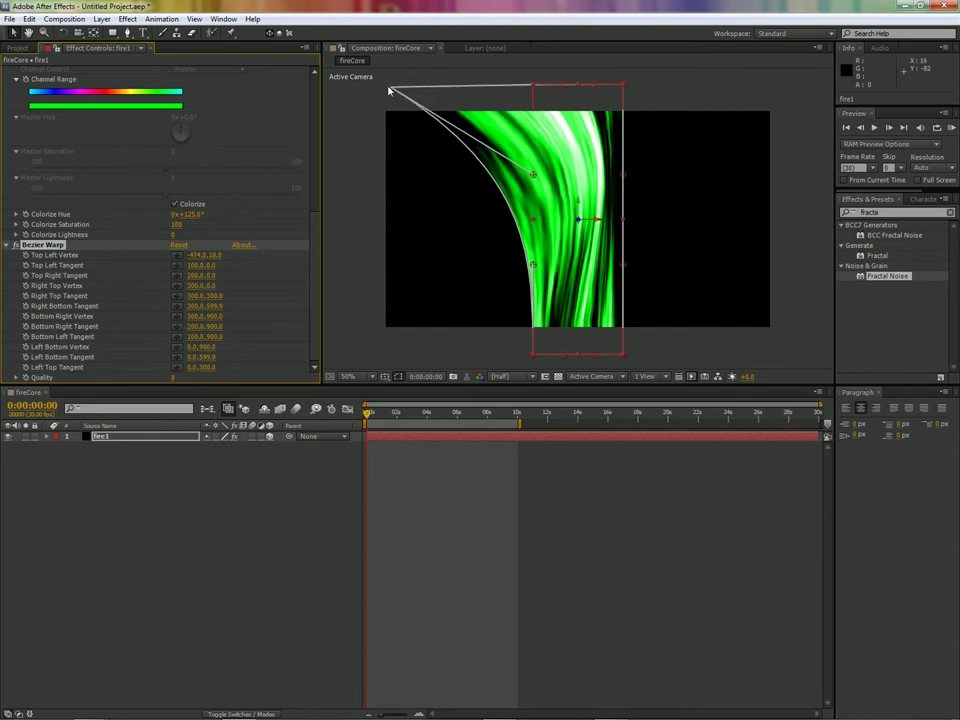
pyautogui.moveTo(624, 86); pyautogui.dragTo(750, 87)
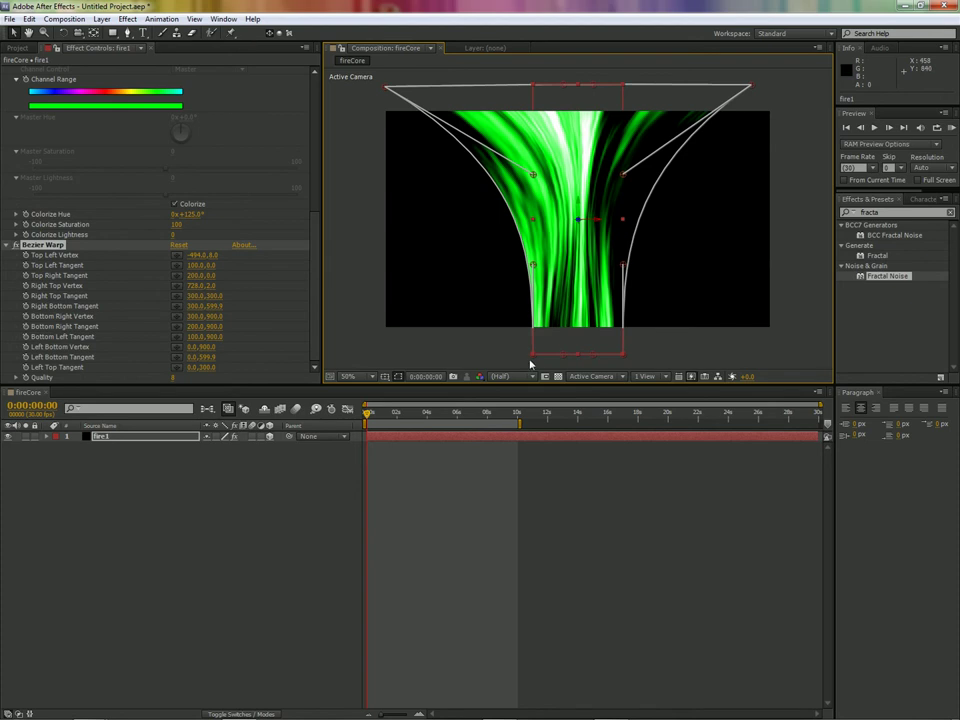
pyautogui.moveTo(533, 358); pyautogui.dragTo(355, 367)
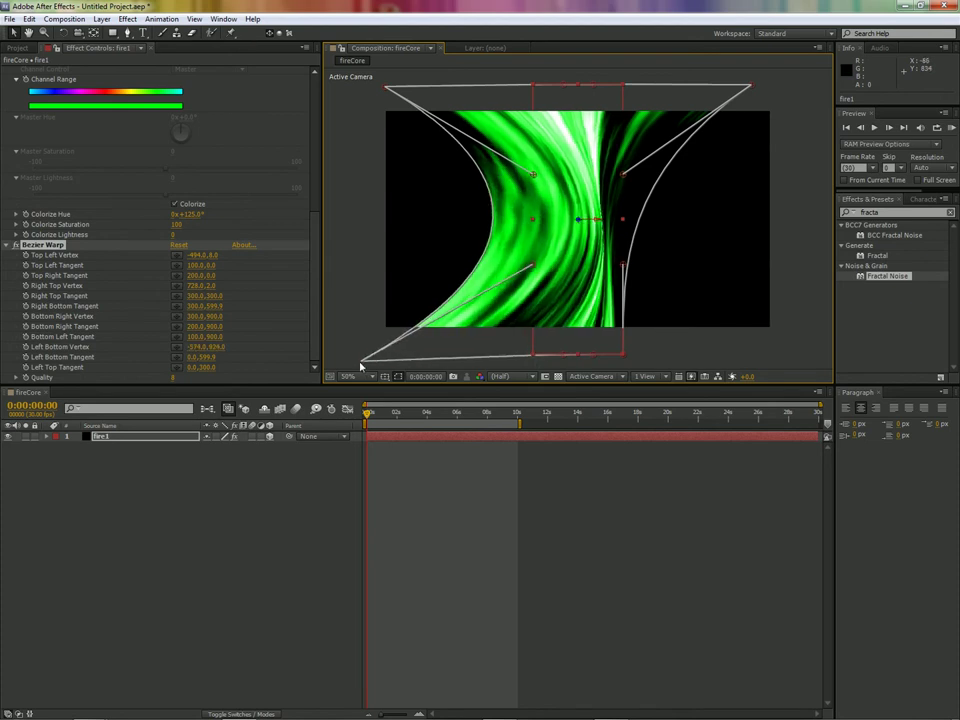
pyautogui.moveTo(621, 357); pyautogui.dragTo(797, 362)
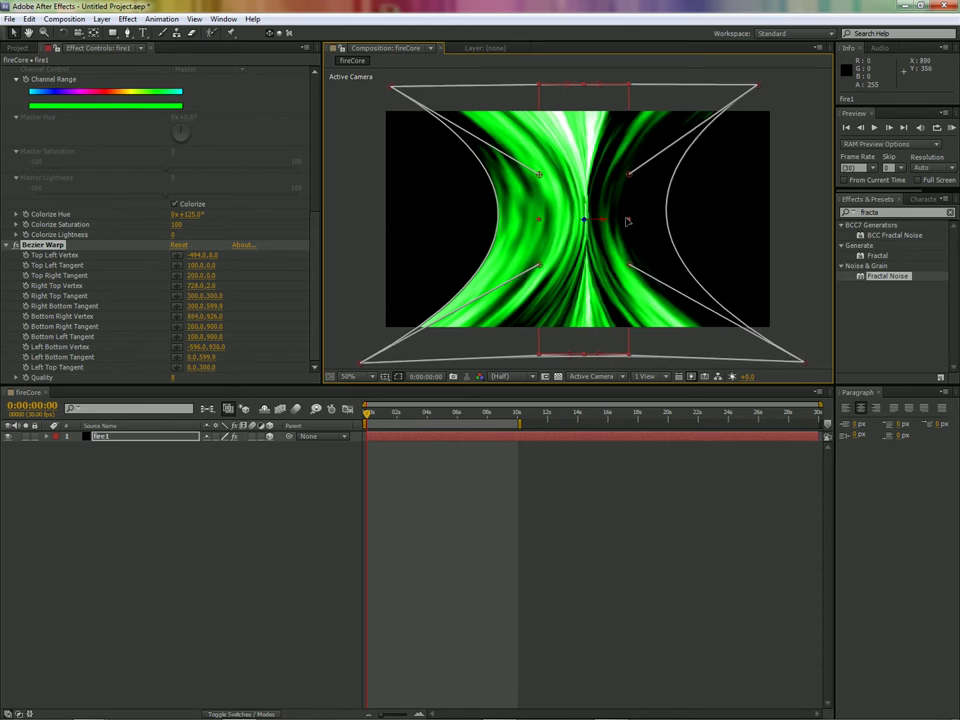
# - Bow the warp's side curves outward to finish the pinched hourglass shape
pyautogui.moveTo(621, 222); pyautogui.dragTo(636, 221)
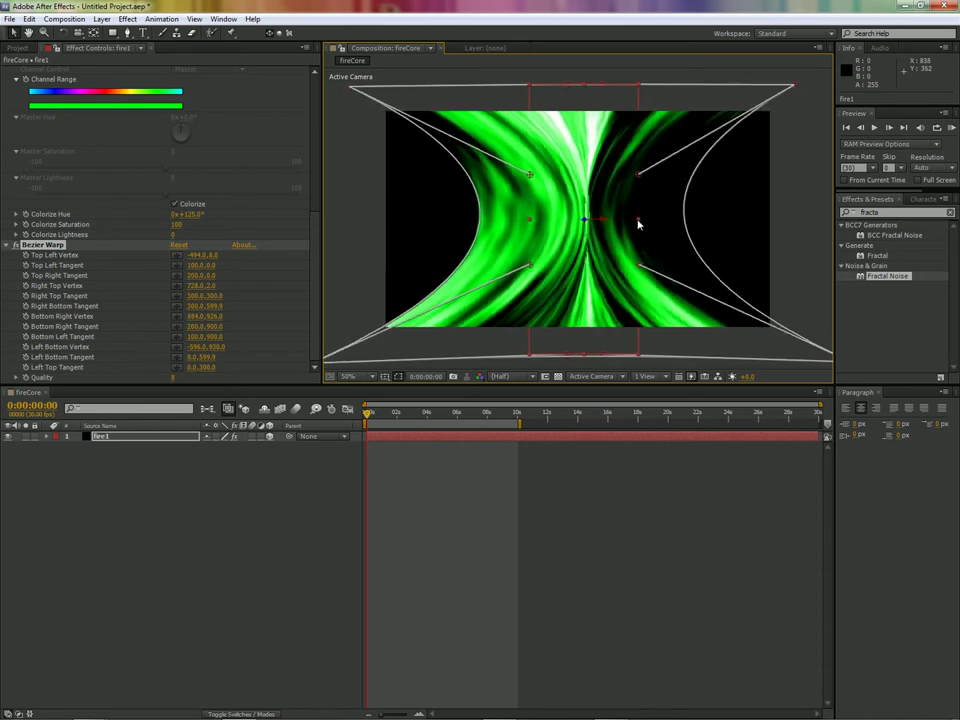
pyautogui.moveTo(533, 268); pyautogui.dragTo(437, 266)
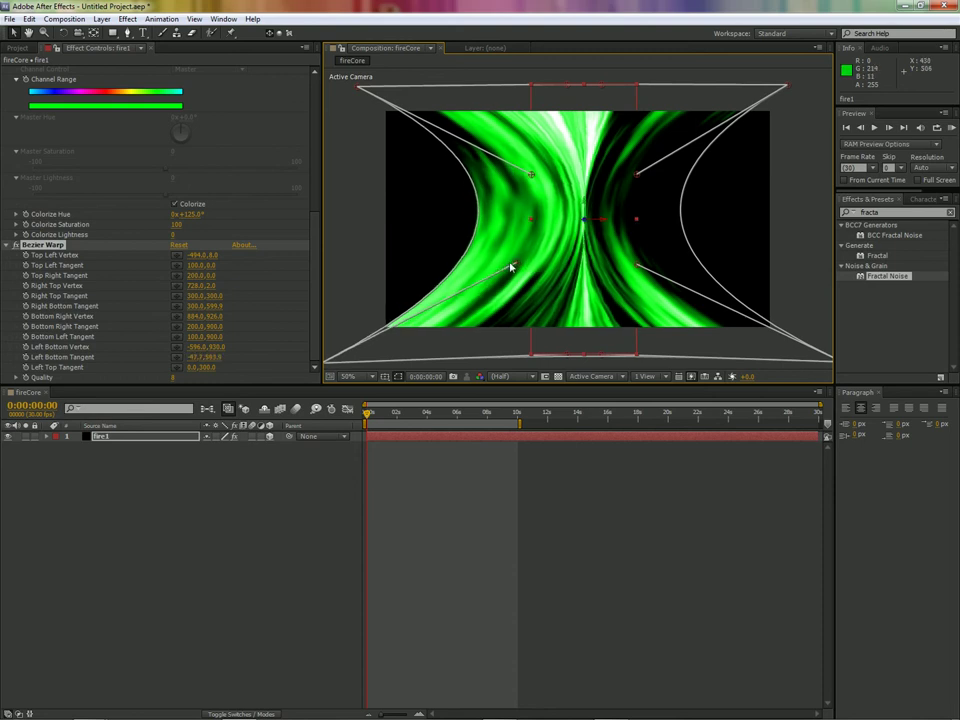
pyautogui.moveTo(637, 265); pyautogui.dragTo(708, 252)
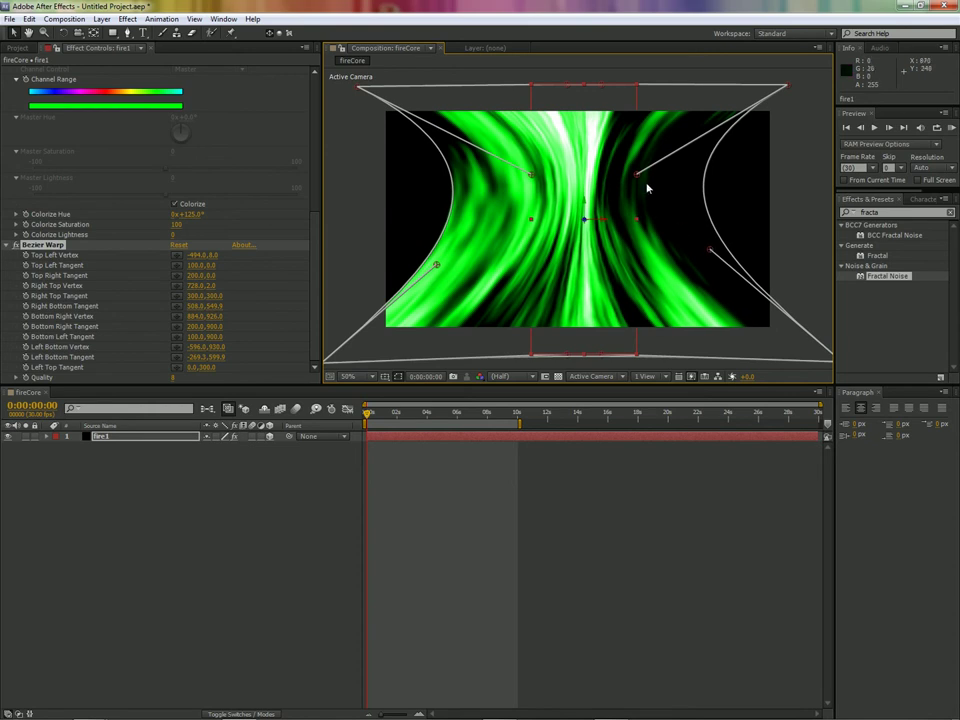
pyautogui.moveTo(640, 177); pyautogui.dragTo(647, 170)
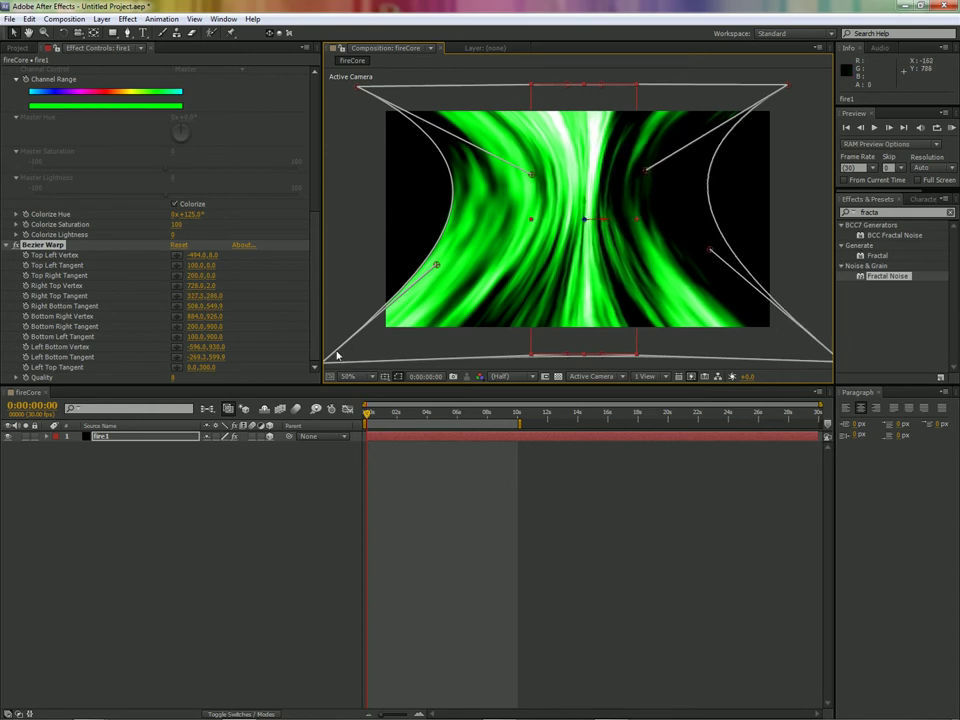
pyautogui.click(468, 348)
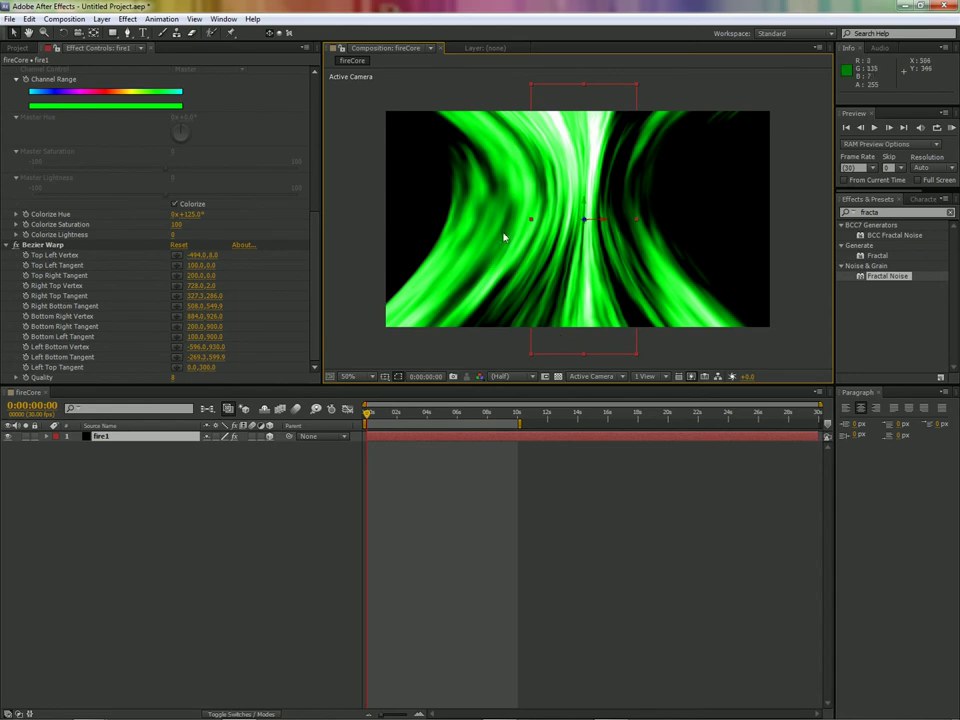
# - Play a preview of the warped green beam and stop it at 0:00:05:22
pyautogui.press('space')
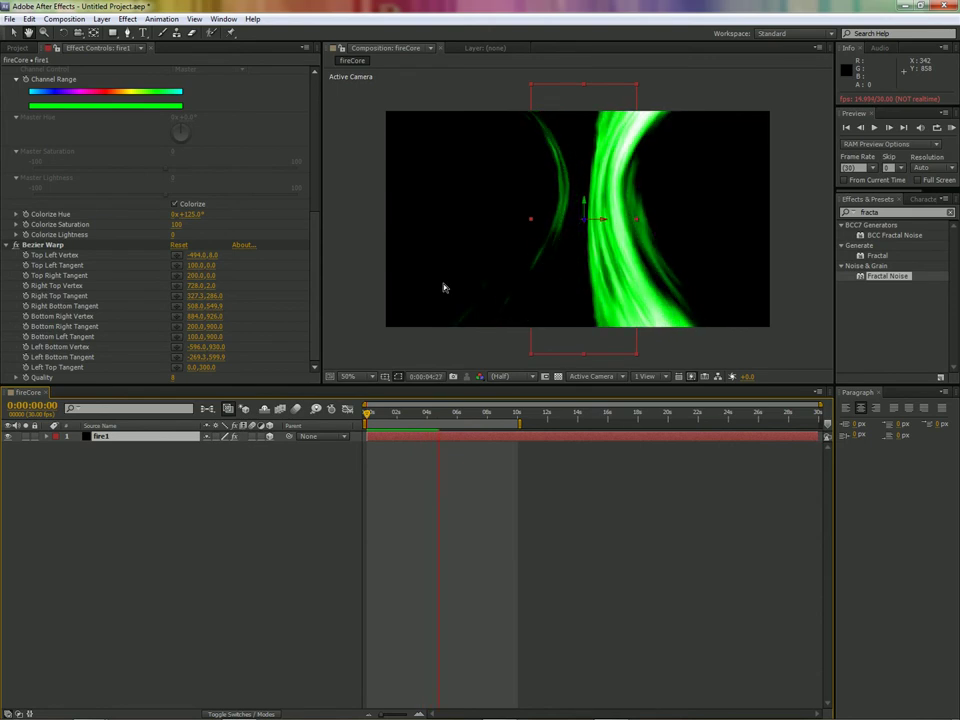
pyautogui.press('space')
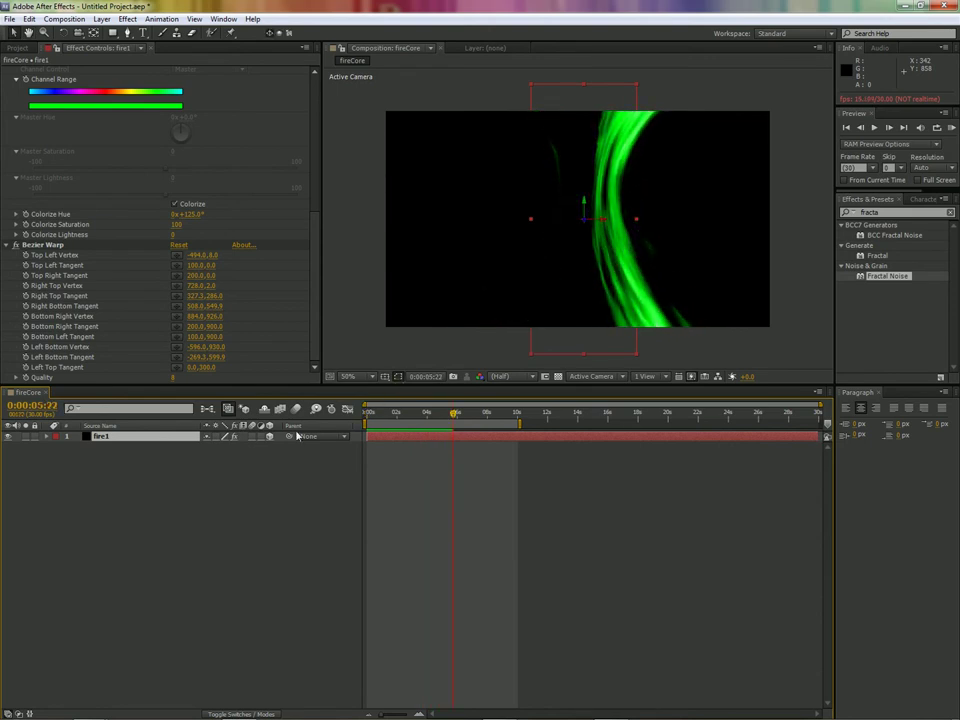
# - Set fire1's blending mode to Screen
pyautogui.rightClick(166, 437)
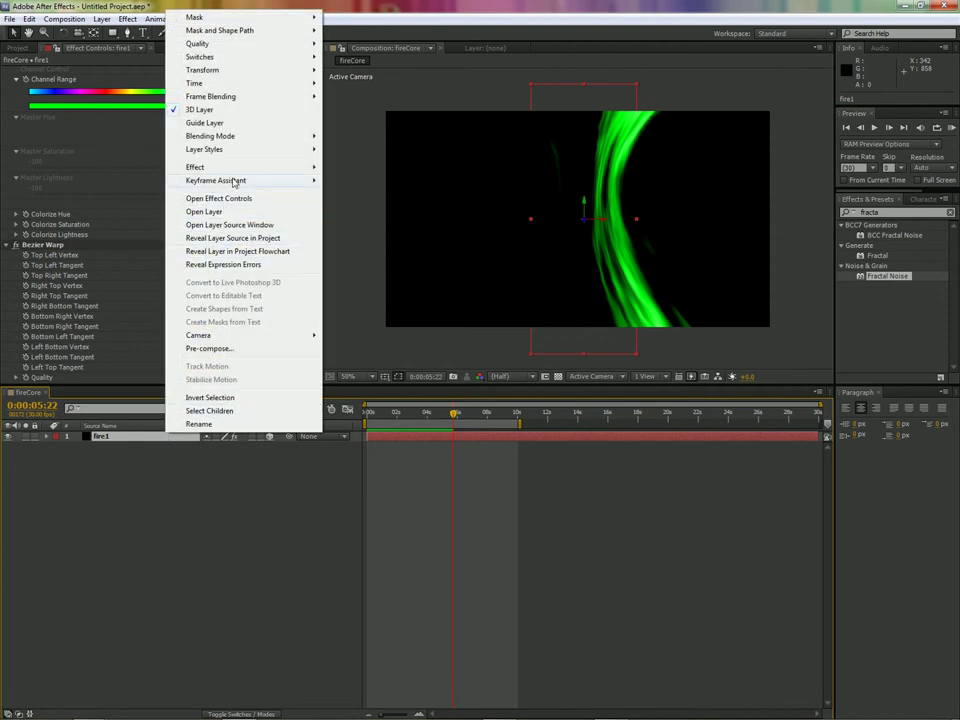
pyautogui.moveTo(236, 138)
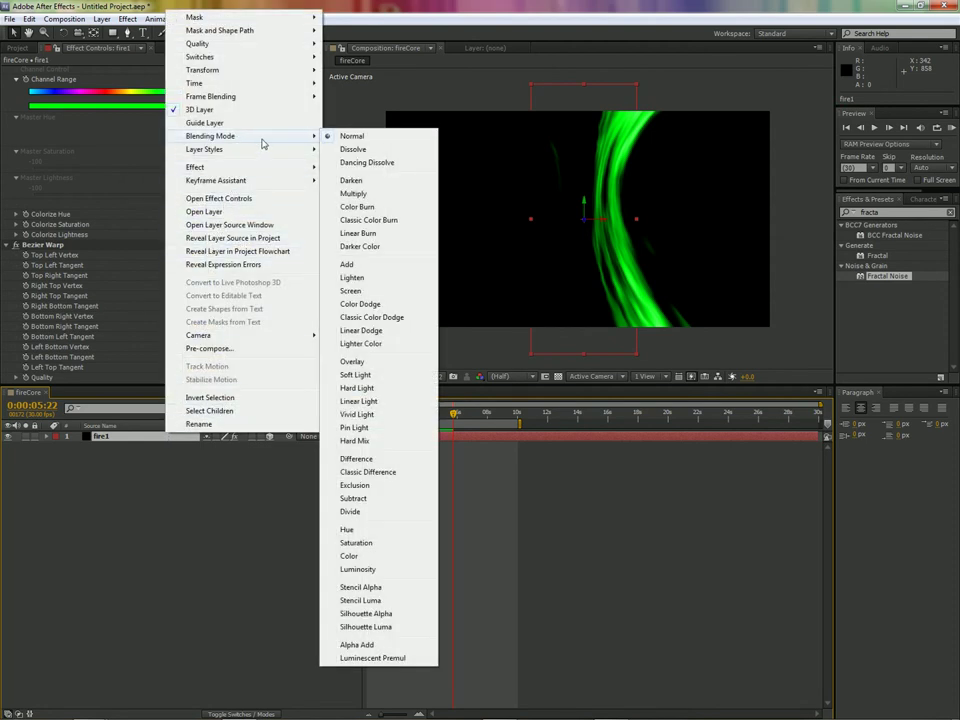
pyautogui.click(368, 292)
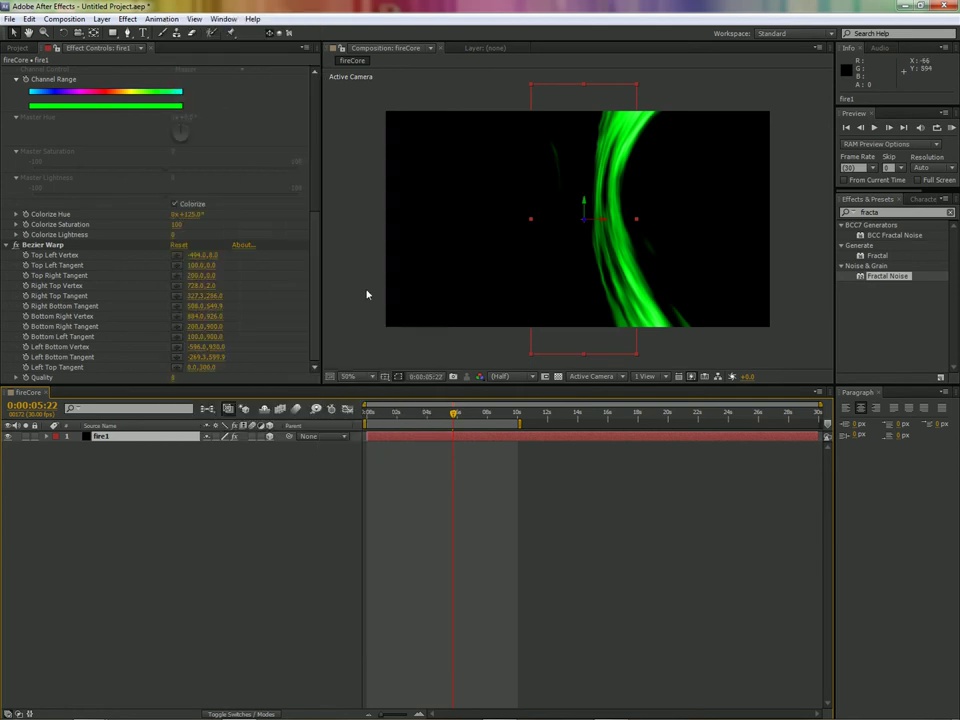
pyautogui.click(115, 450)
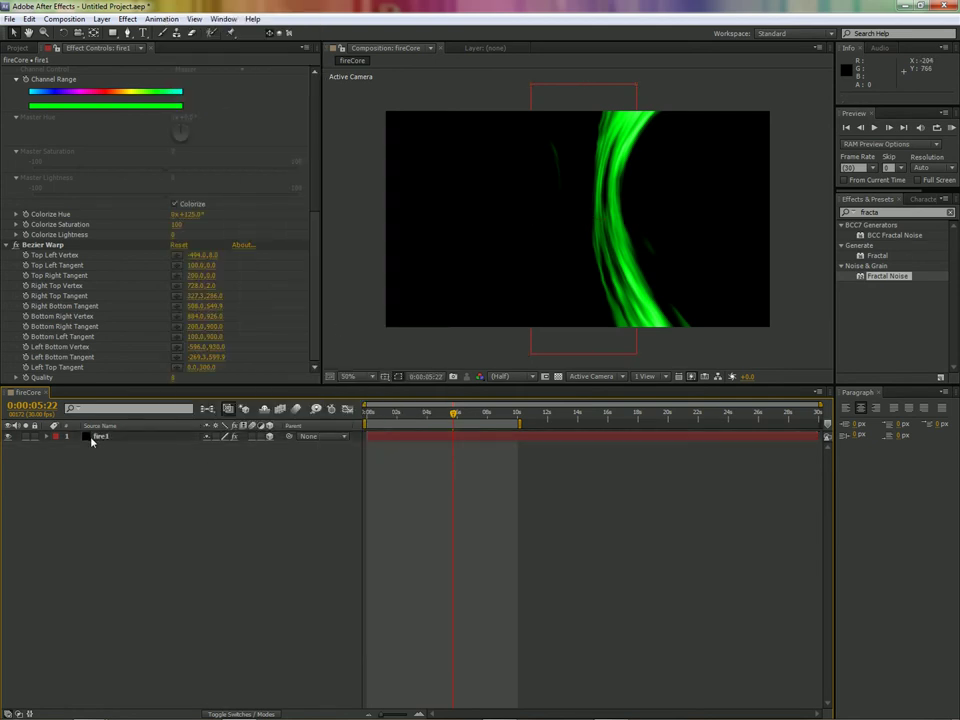
# - Reselect fire1 and bring up the Edit menu
pyautogui.click(92, 438)
pyautogui.rightClick(90, 438)
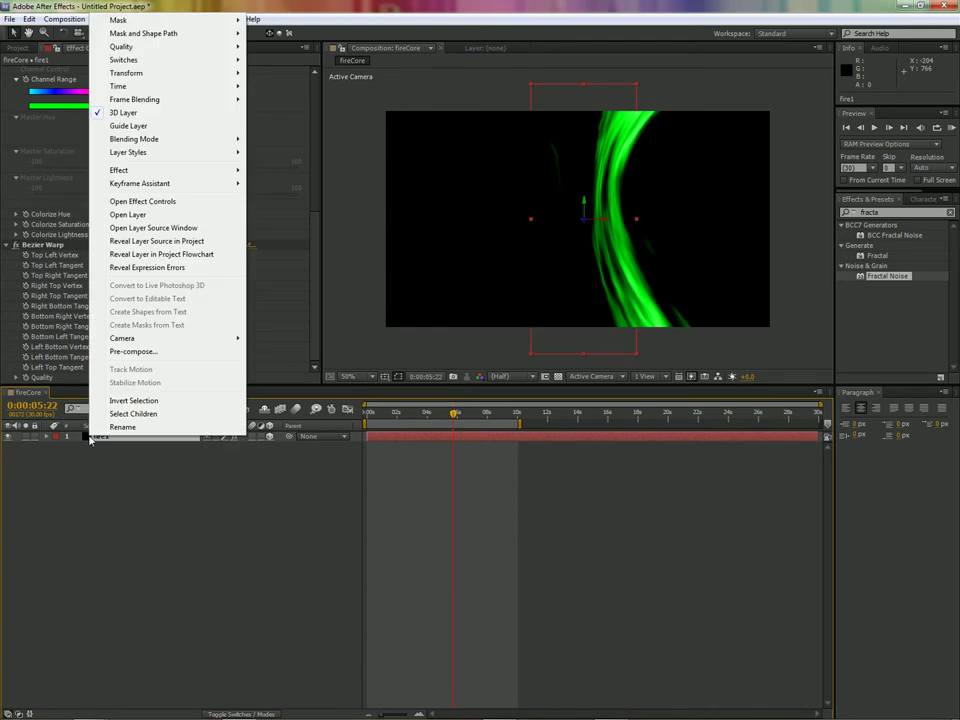
pyautogui.press('Escape')
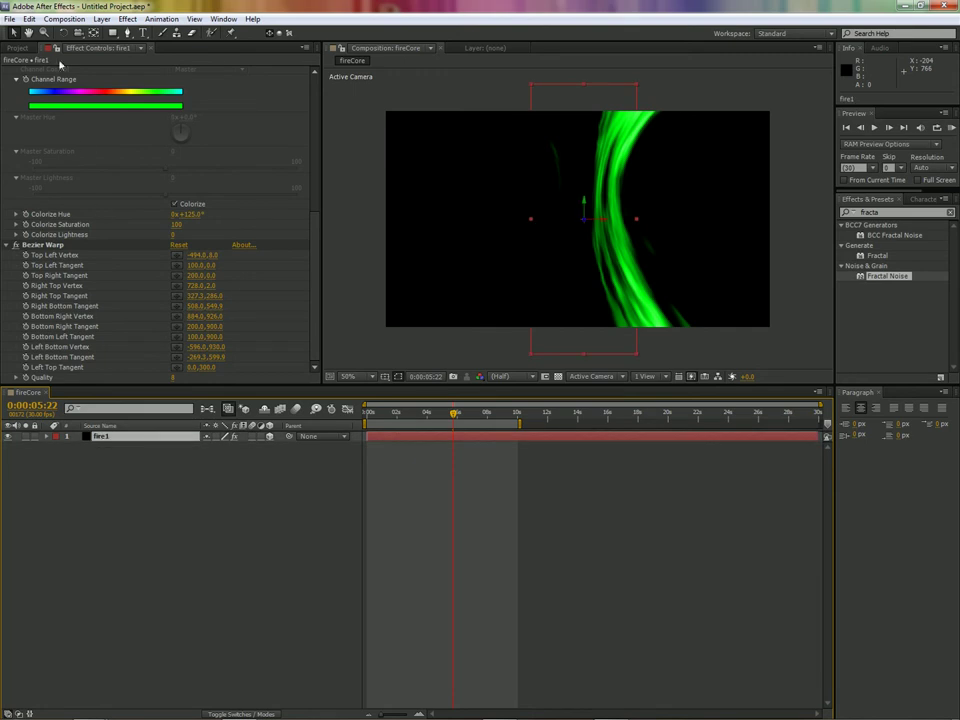
pyautogui.click(29, 19)
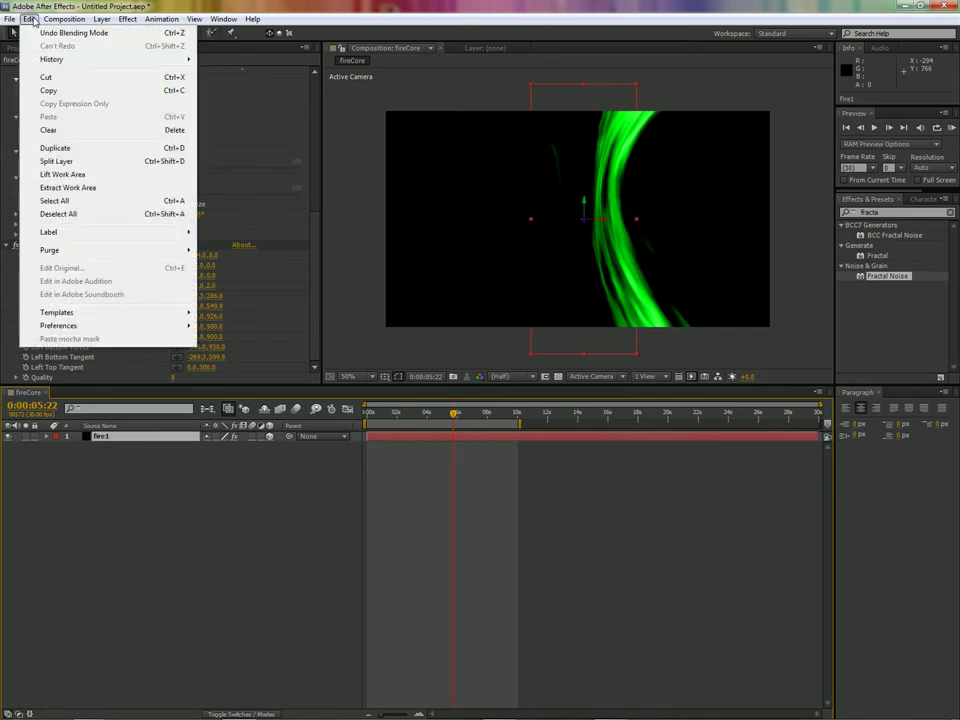
# - Duplicate fire1, rename the copy fire2, and close the Layer viewer back to fireCore
pyautogui.click(54, 148)
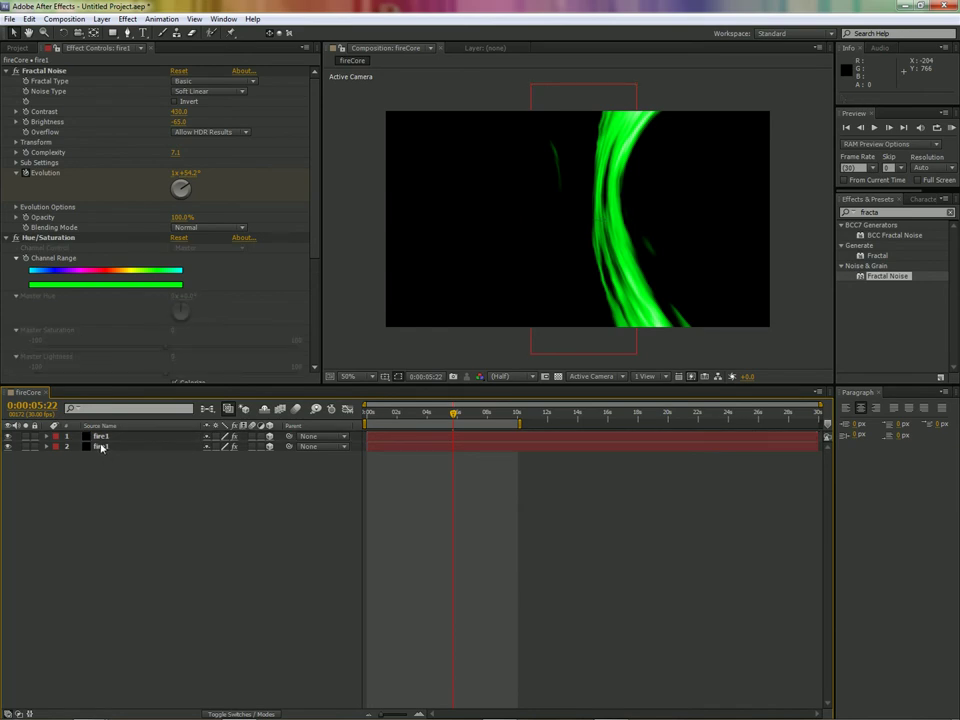
pyautogui.click(101, 447)
pyautogui.doubleClick(112, 448)
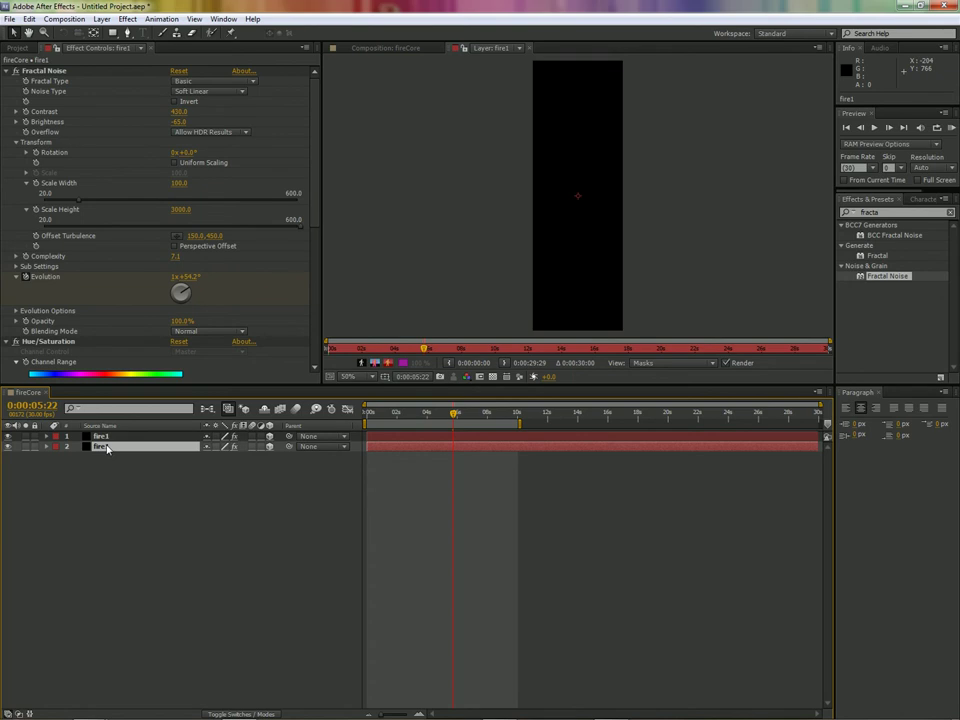
pyautogui.press('Return')
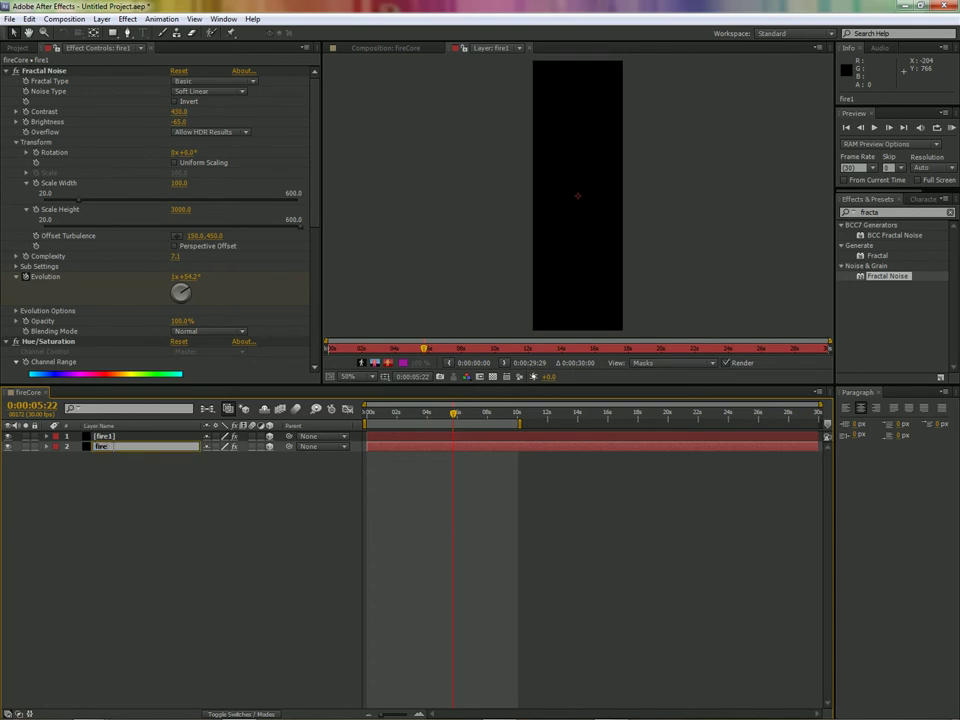
pyautogui.write('2')
pyautogui.press('Return')
pyautogui.click(106, 438)
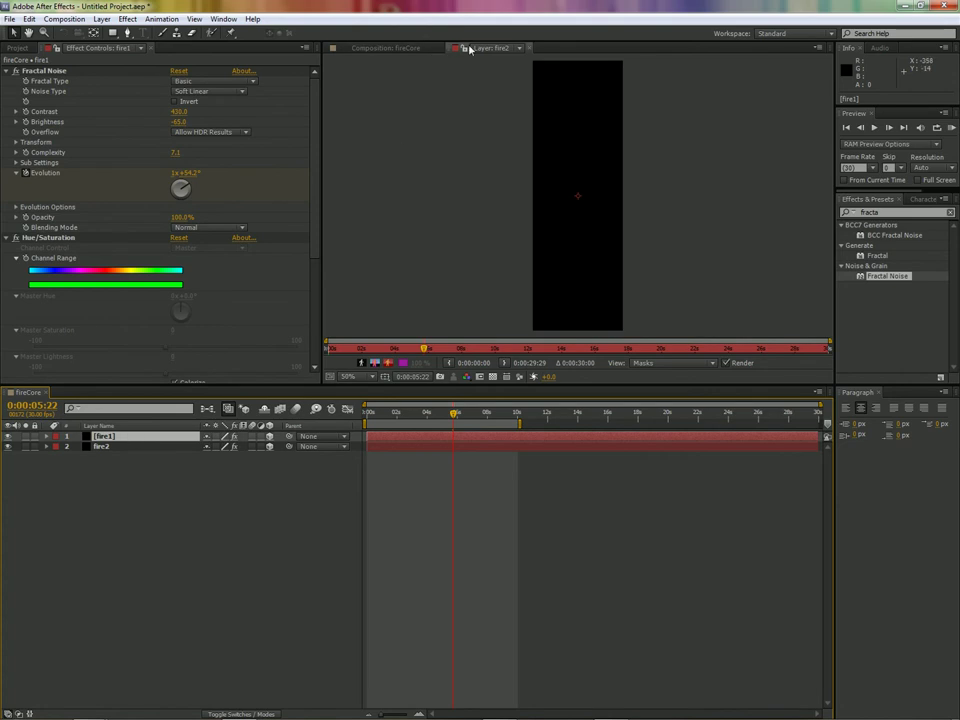
pyautogui.click(527, 48)
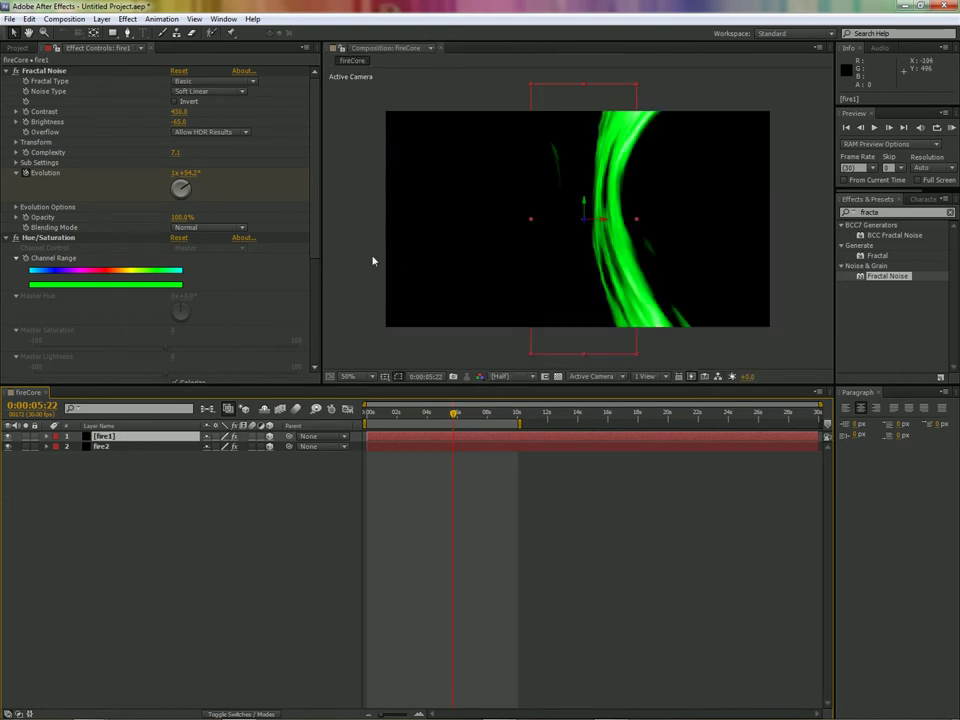
# - Move fire2 right and fire1 left in the viewer, and slide fire2's layer bar slightly earlier
pyautogui.click(127, 448)
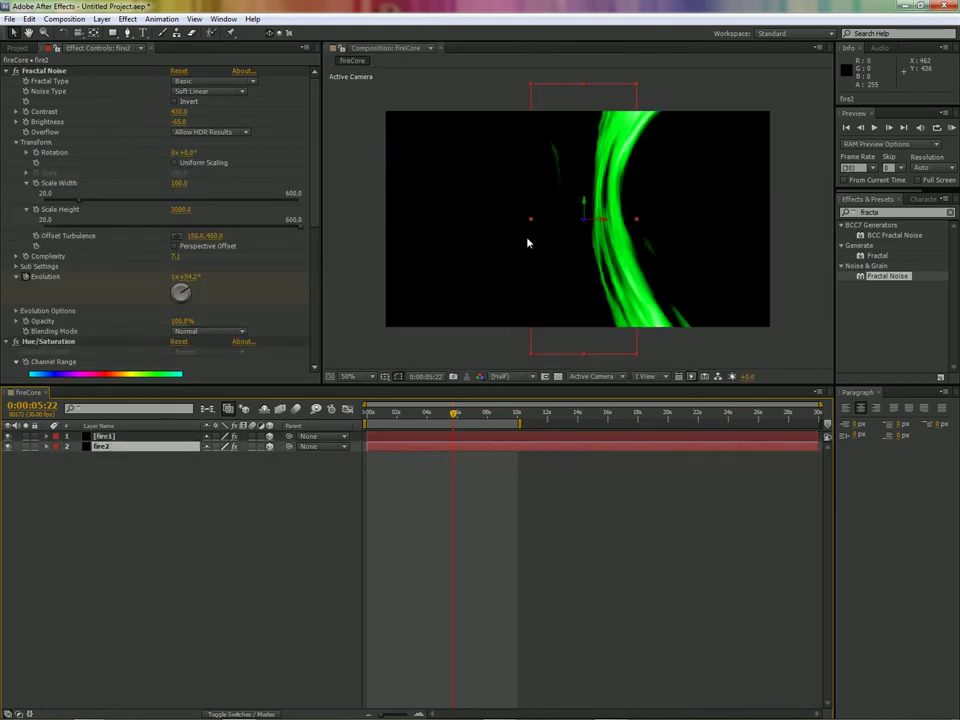
pyautogui.moveTo(552, 231); pyautogui.dragTo(614, 231)
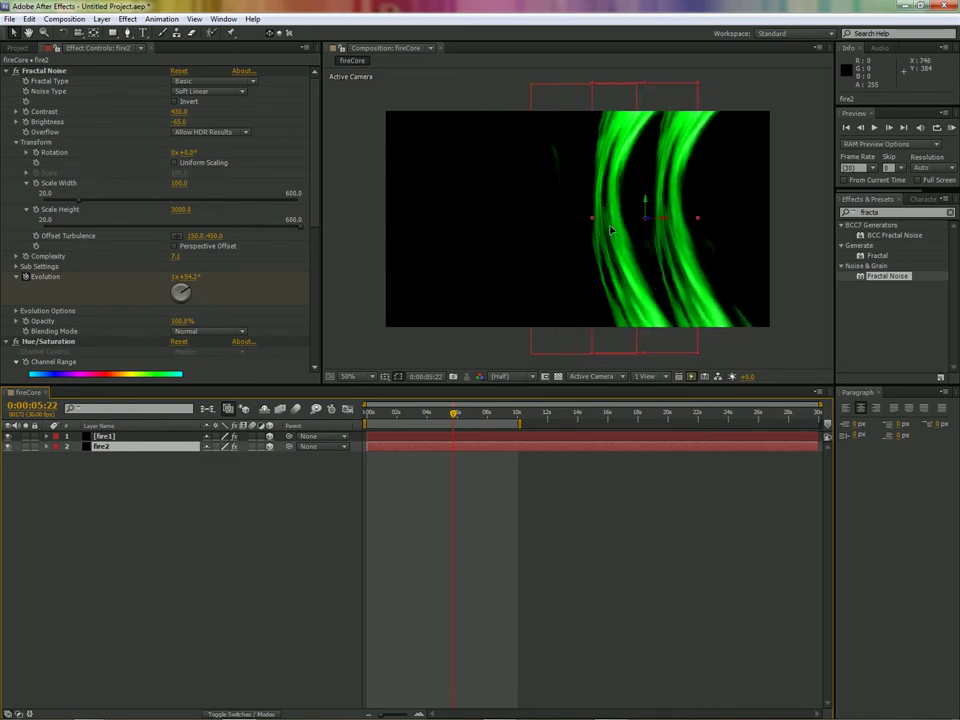
pyautogui.click(567, 114)
pyautogui.moveTo(561, 167); pyautogui.dragTo(511, 172)
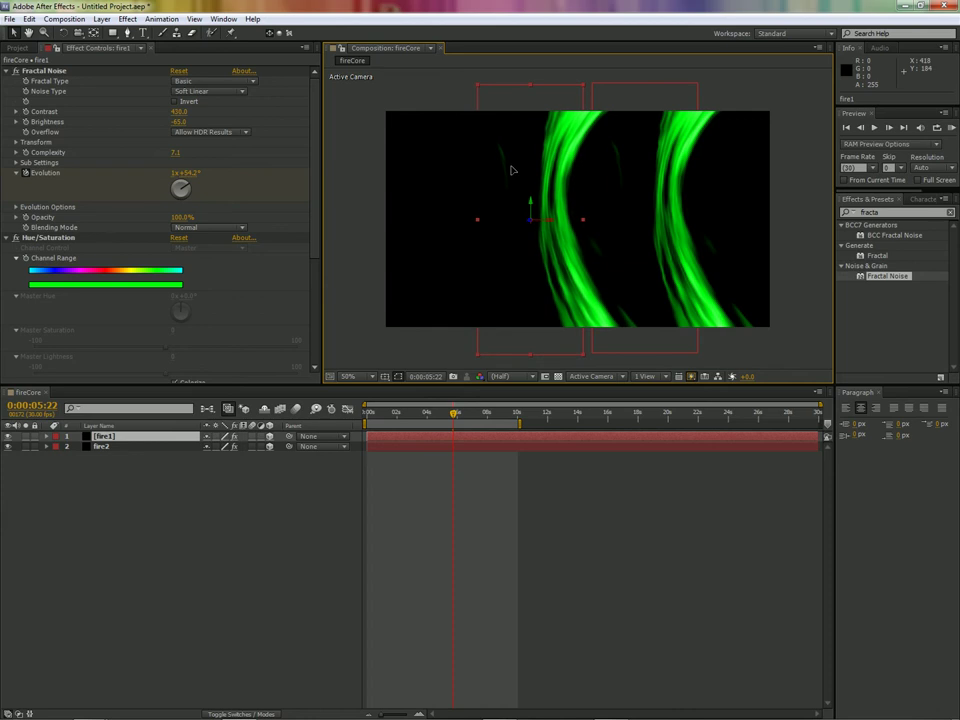
pyautogui.moveTo(411, 449); pyautogui.dragTo(390, 451)
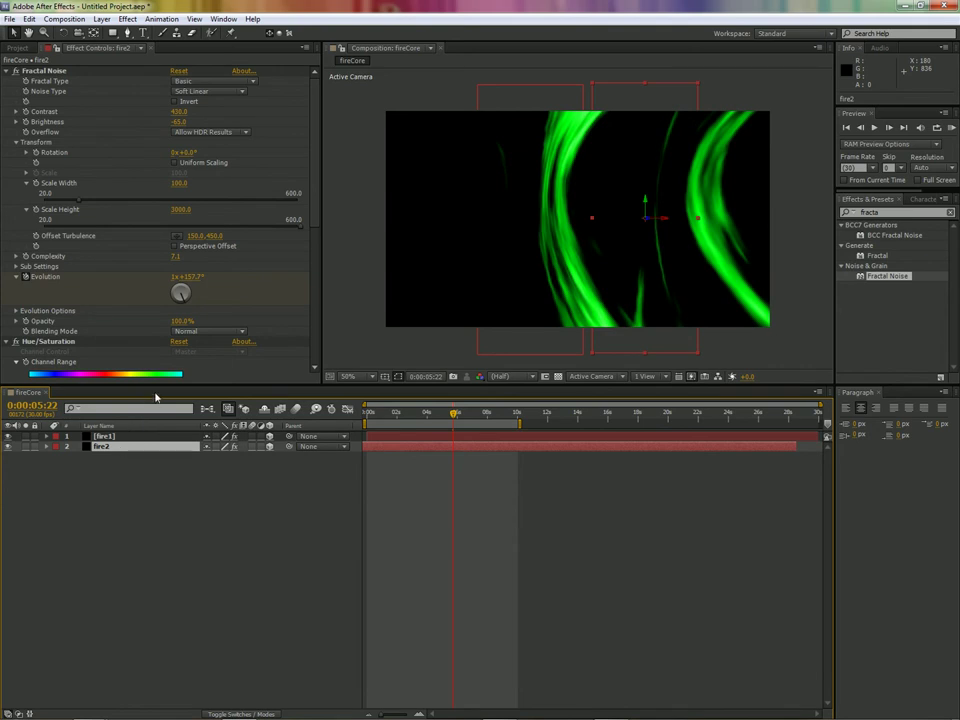
pyautogui.moveTo(317, 223); pyautogui.dragTo(315, 318)
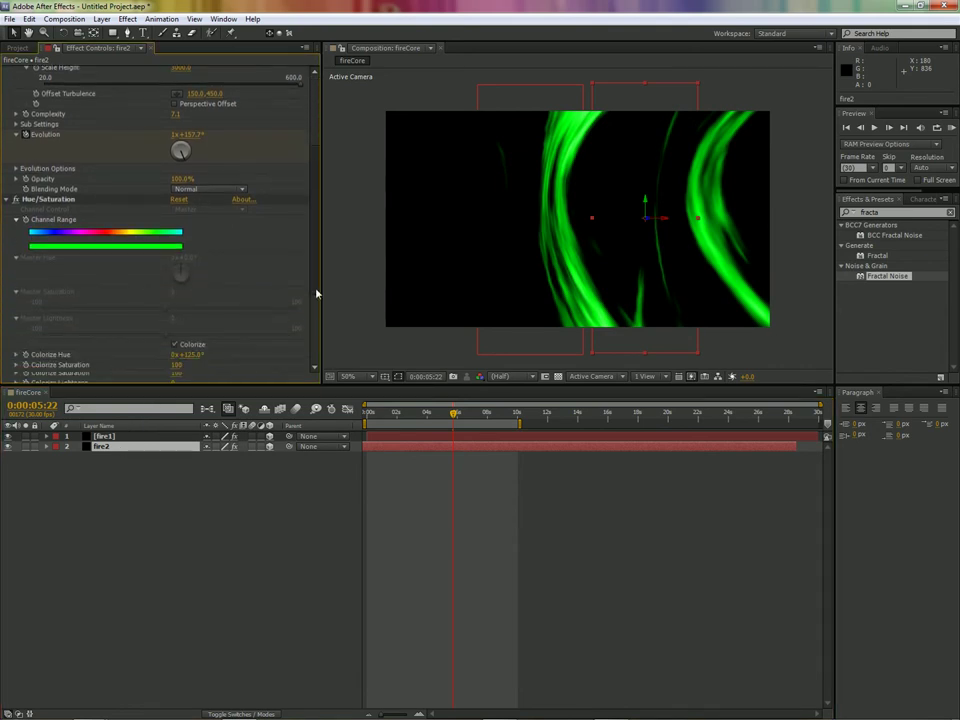
# - Scrub fire2's Colorize Hue to 0x+171° for a cyan tint, then return to frame 0
pyautogui.scroll(-1, 249, 316)
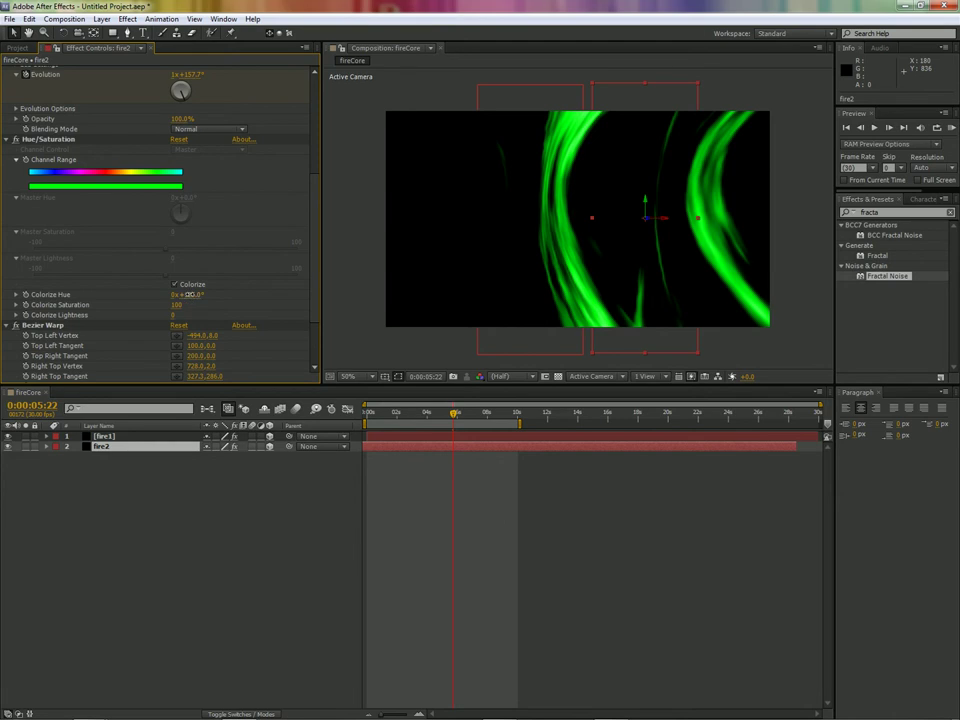
pyautogui.moveTo(187, 295); pyautogui.dragTo(217, 296)
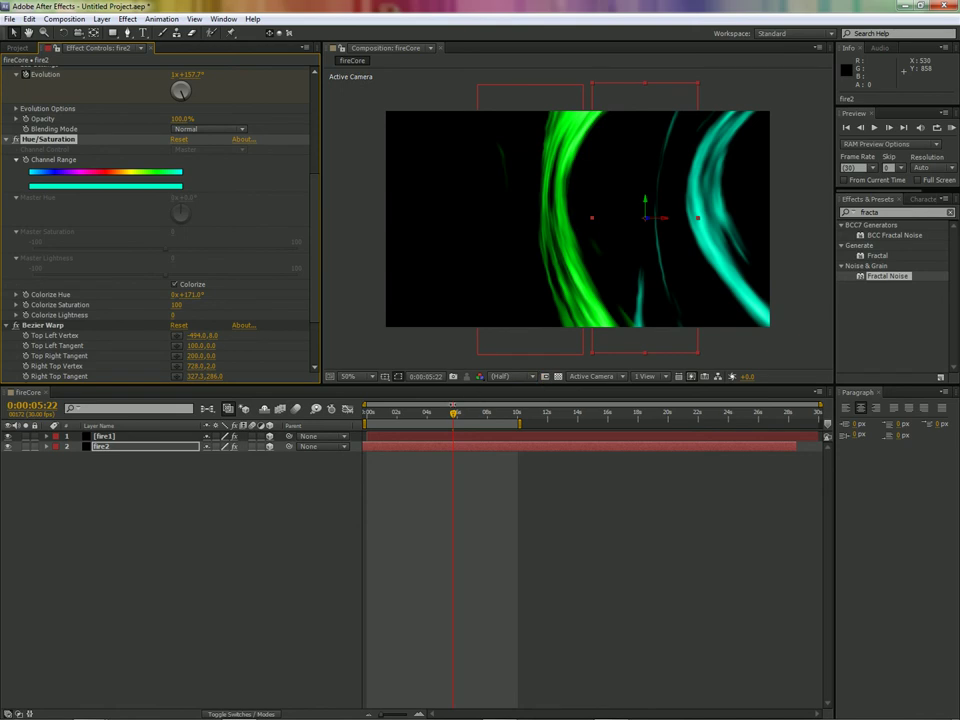
pyautogui.moveTo(453, 416)
pyautogui.mouseDown()
pyautogui.moveTo(345, 410)
pyautogui.moveTo(381, 412)
pyautogui.moveTo(362, 410)
pyautogui.mouseUp()
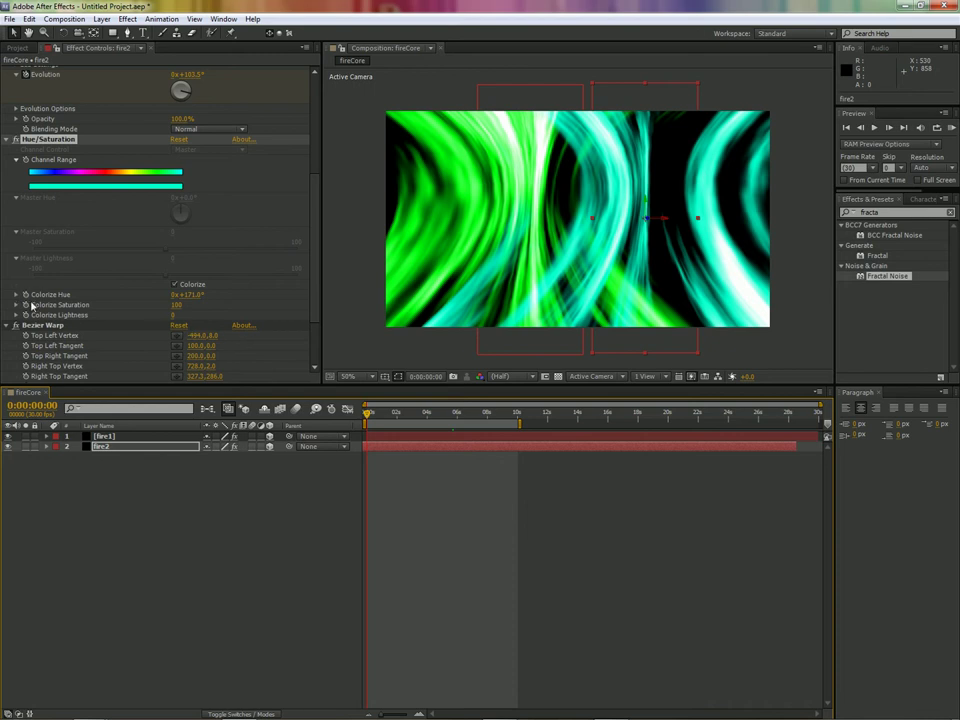
# - Select fire1, bring its Colorize and Bezier Warp controls into view, and jump to the 10 s work-area end
pyautogui.click(92, 438)
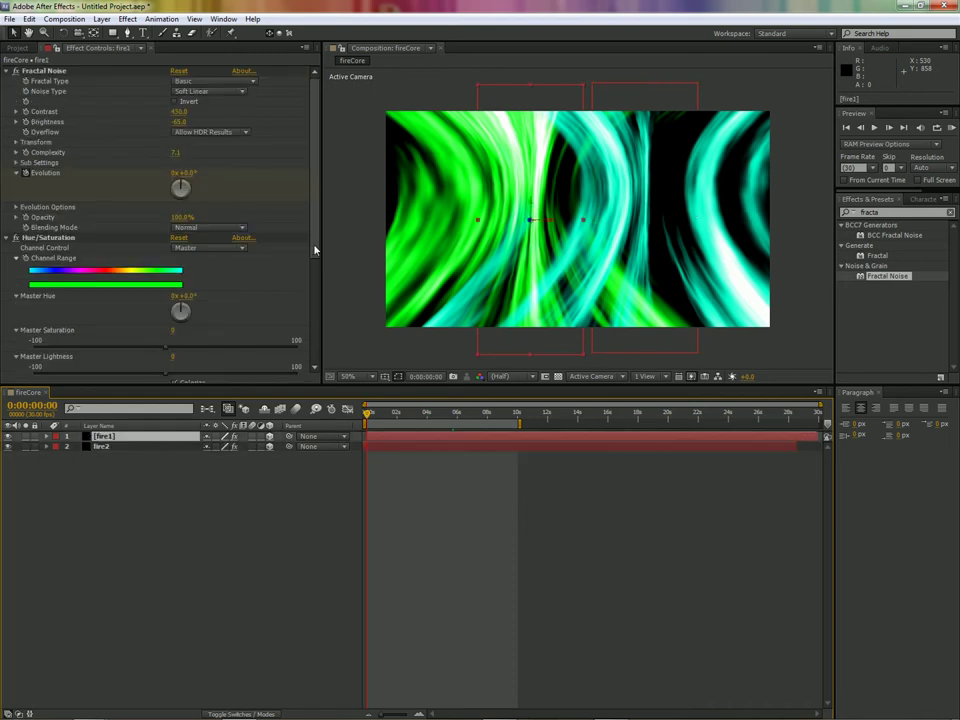
pyautogui.moveTo(317, 253); pyautogui.dragTo(317, 375)
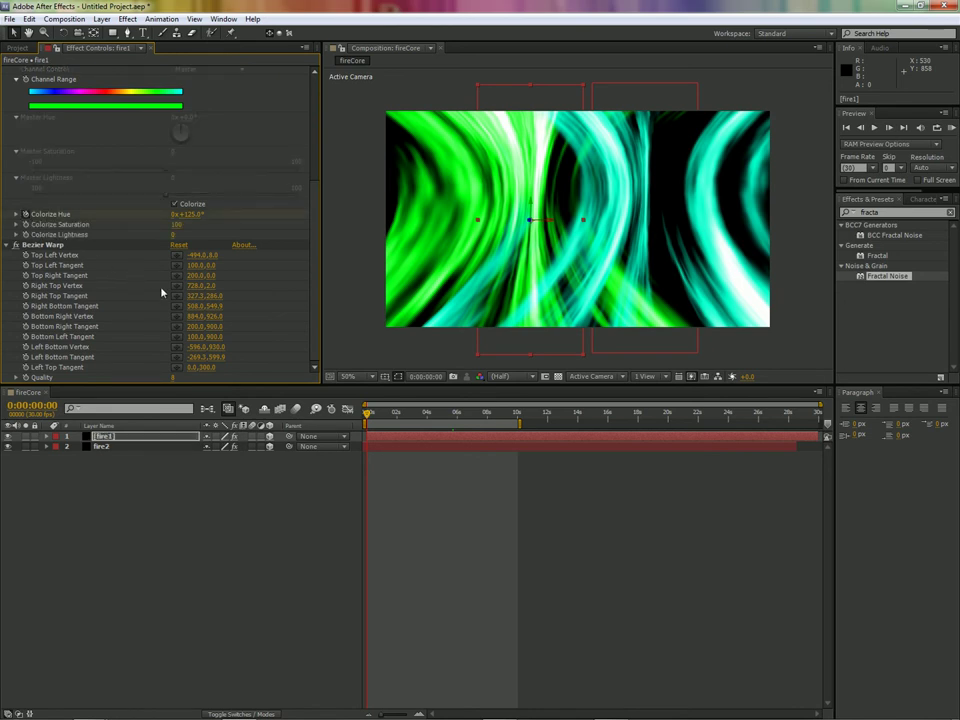
pyautogui.hotkey('shift', 'End')
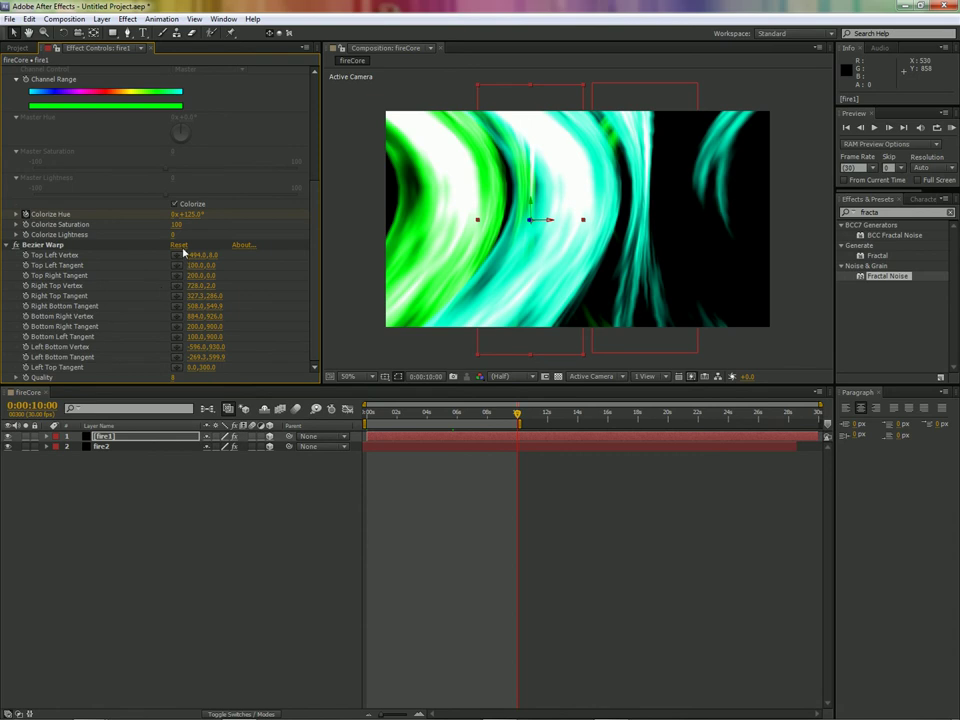
# - Raise the 10 s Colorize Hue on fire1 and fire2 (fire2 to 1x+38.1°) so both beams cycle colour
pyautogui.moveTo(193, 218); pyautogui.dragTo(681, 240)
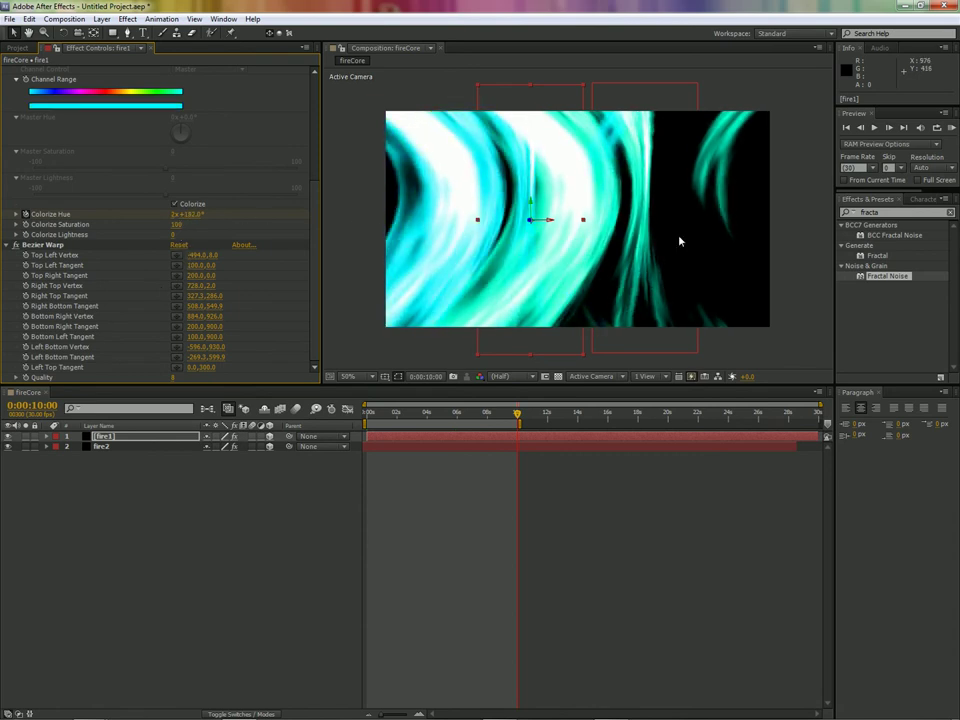
pyautogui.moveTo(517, 413); pyautogui.dragTo(366, 420)
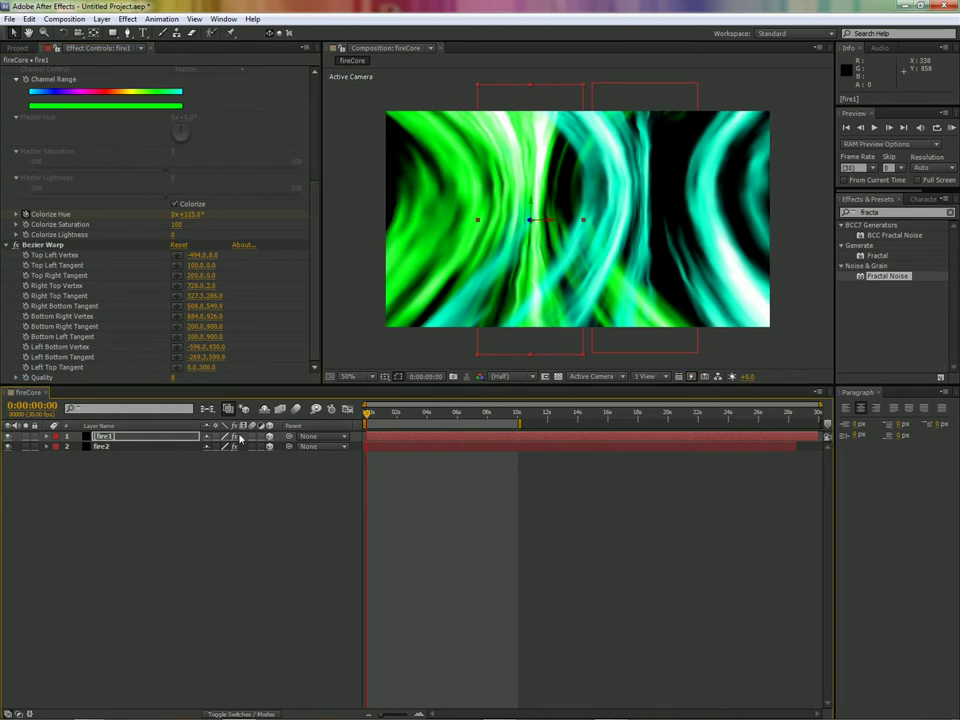
pyautogui.click(102, 447)
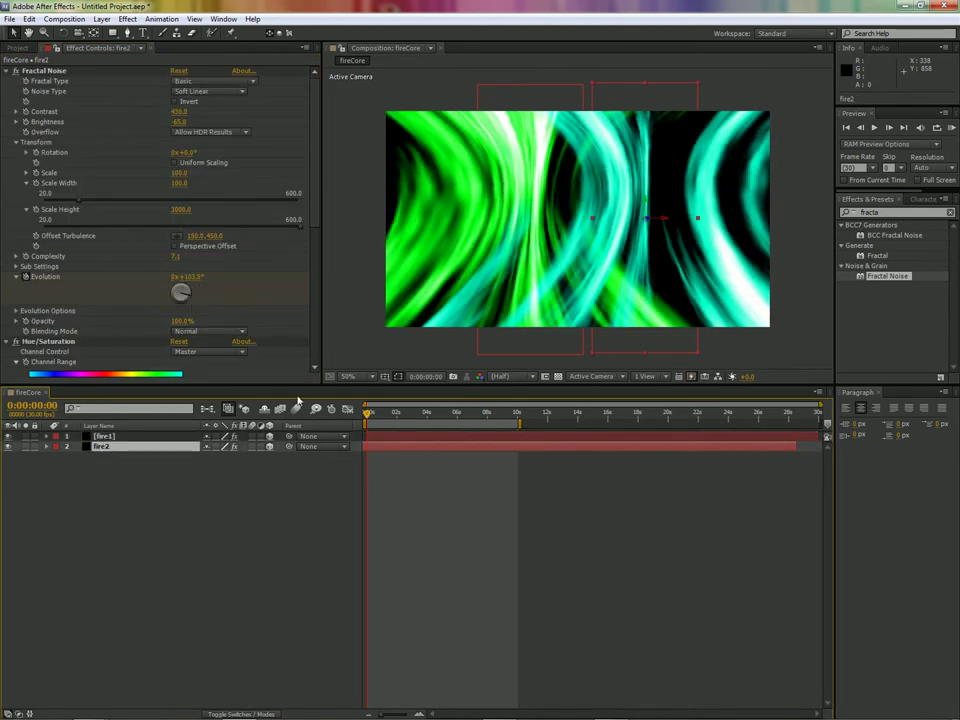
pyautogui.moveTo(315, 245); pyautogui.dragTo(316, 345)
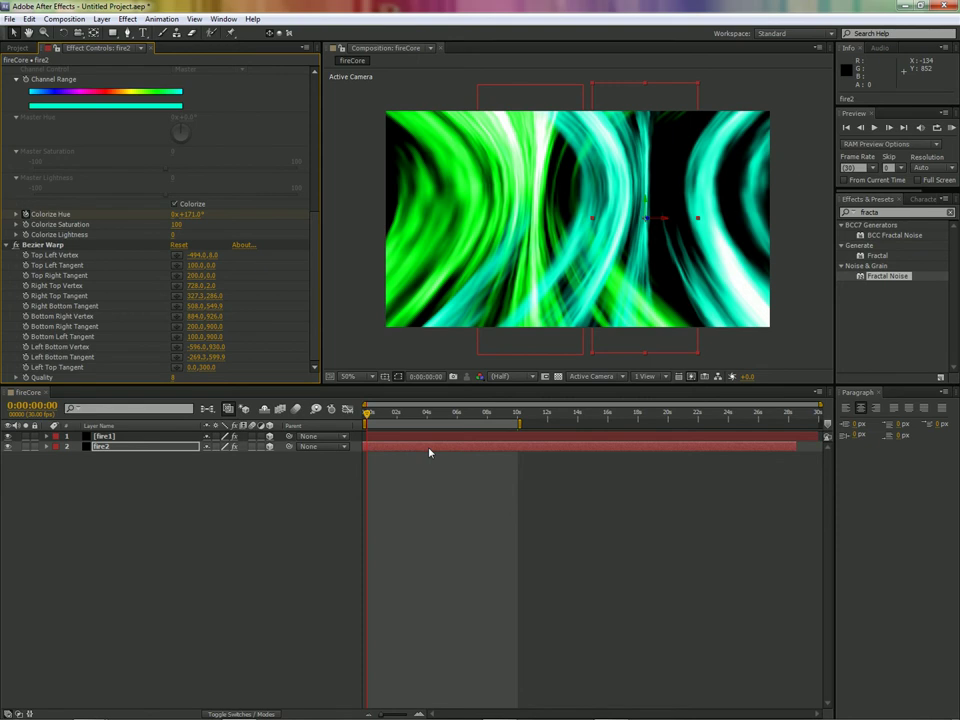
pyautogui.hotkey('shift', 'End')
pyautogui.moveTo(180, 214); pyautogui.dragTo(507, 347)
pyautogui.moveTo(514, 413); pyautogui.dragTo(357, 413)
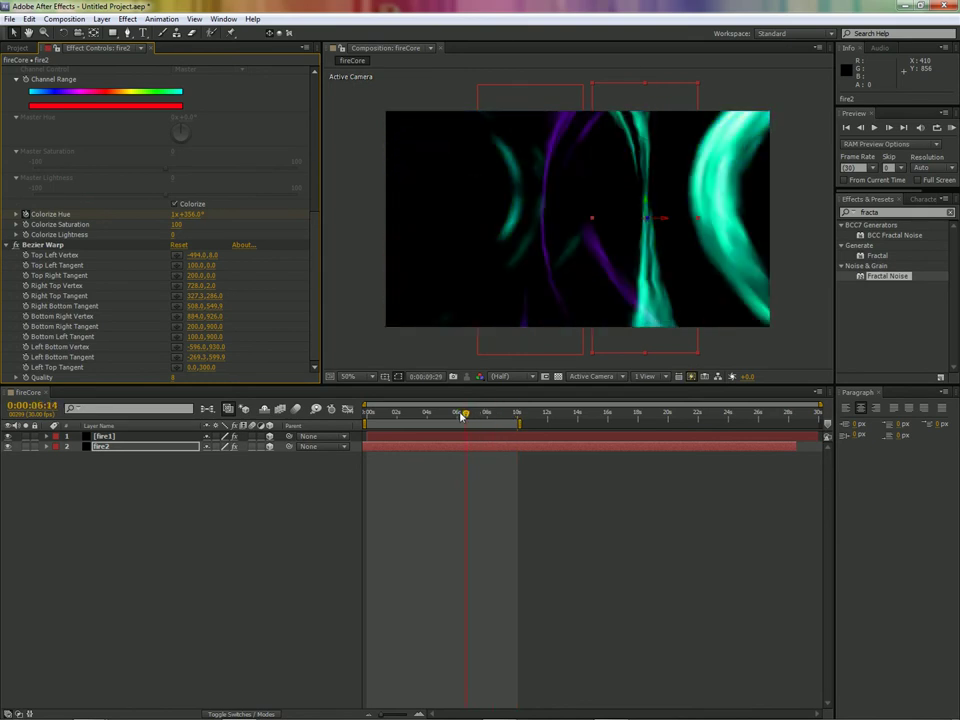
# - RAM-preview the animation from the first frame, then set fire2's Bezier Warp Quality to 10
pyautogui.hotkey('ctrl', 'z')
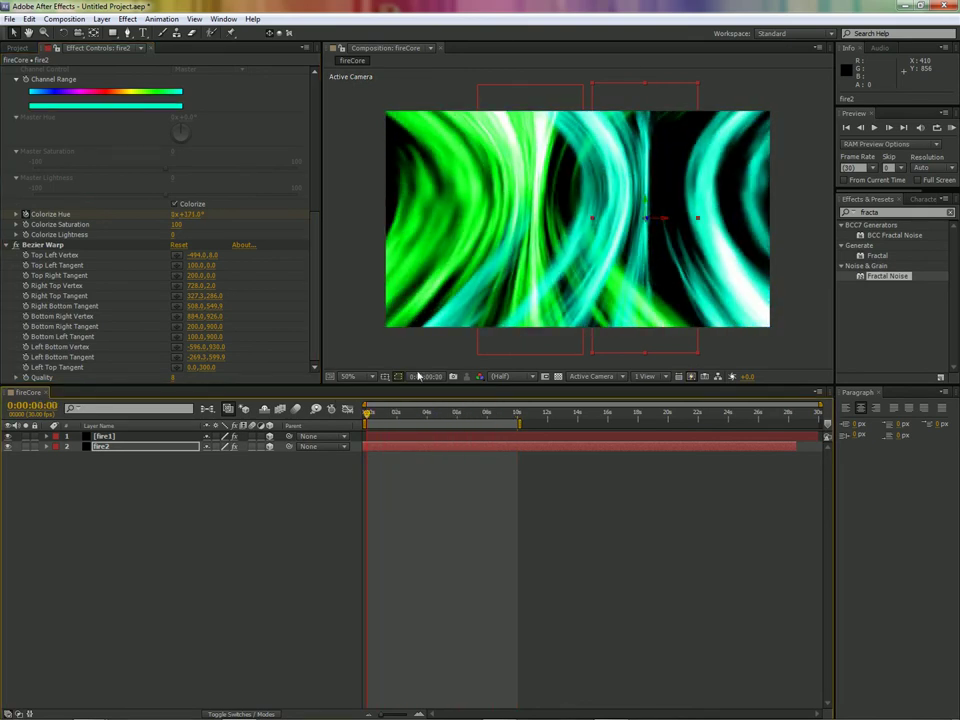
pyautogui.press('KP_0')
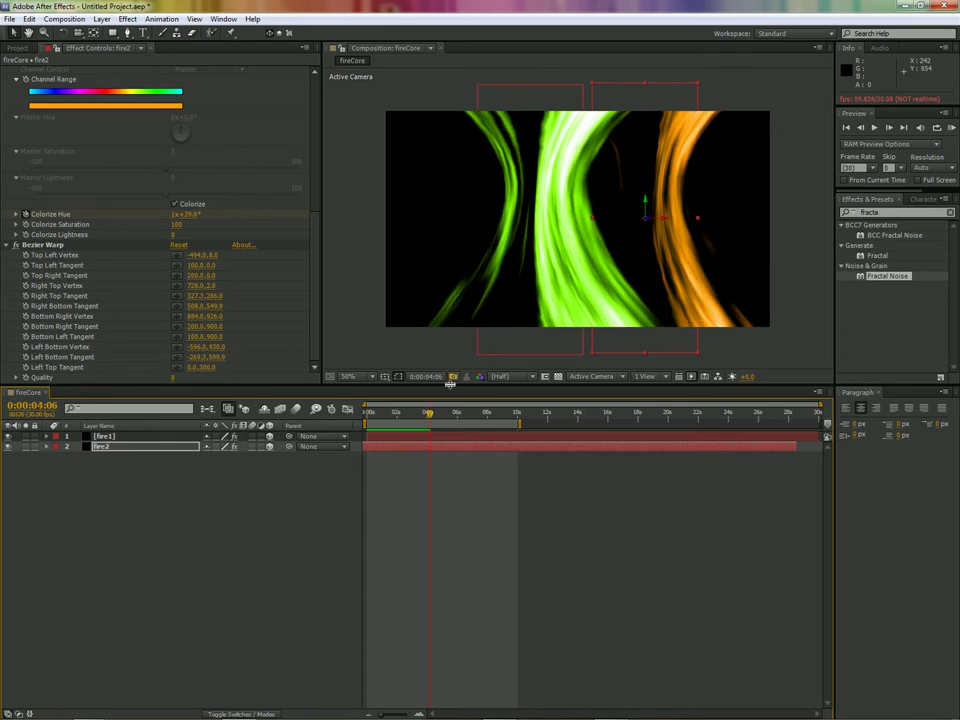
pyautogui.click(365, 413)
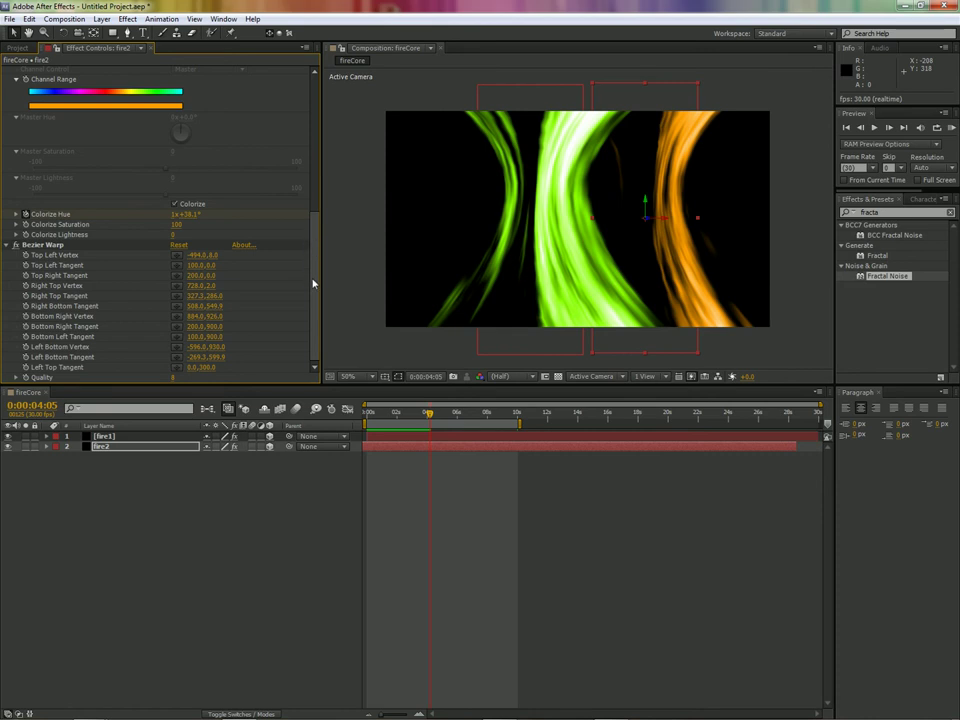
pyautogui.moveTo(173, 377); pyautogui.dragTo(268, 384)
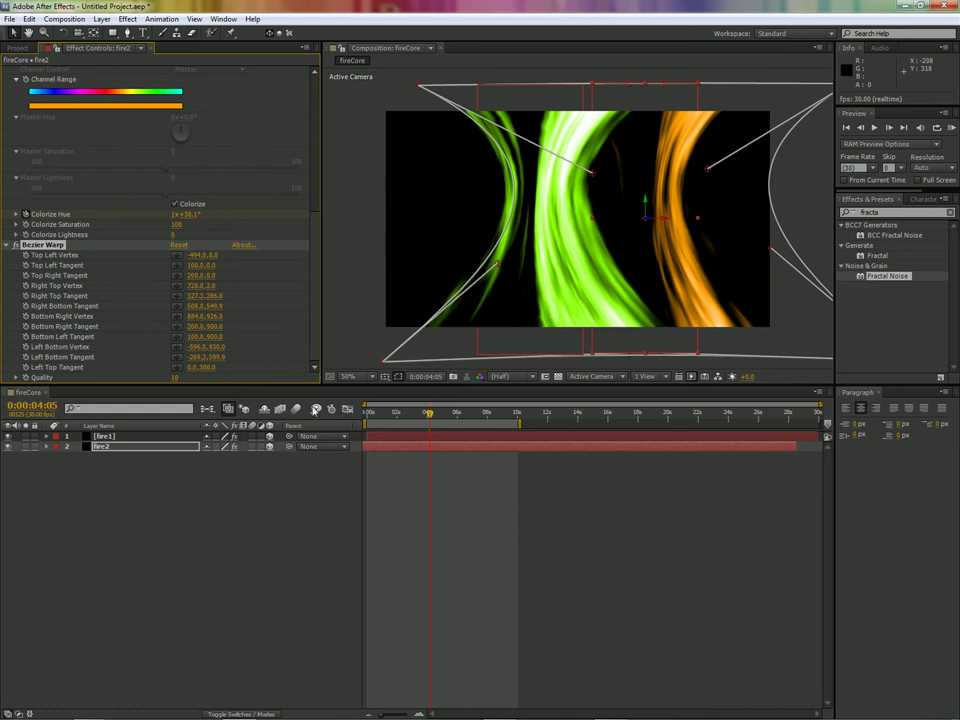
# - Select fire1, show its Bezier Warp handles, and scrub the opening seconds to watch the hue cycling
pyautogui.click(155, 438)
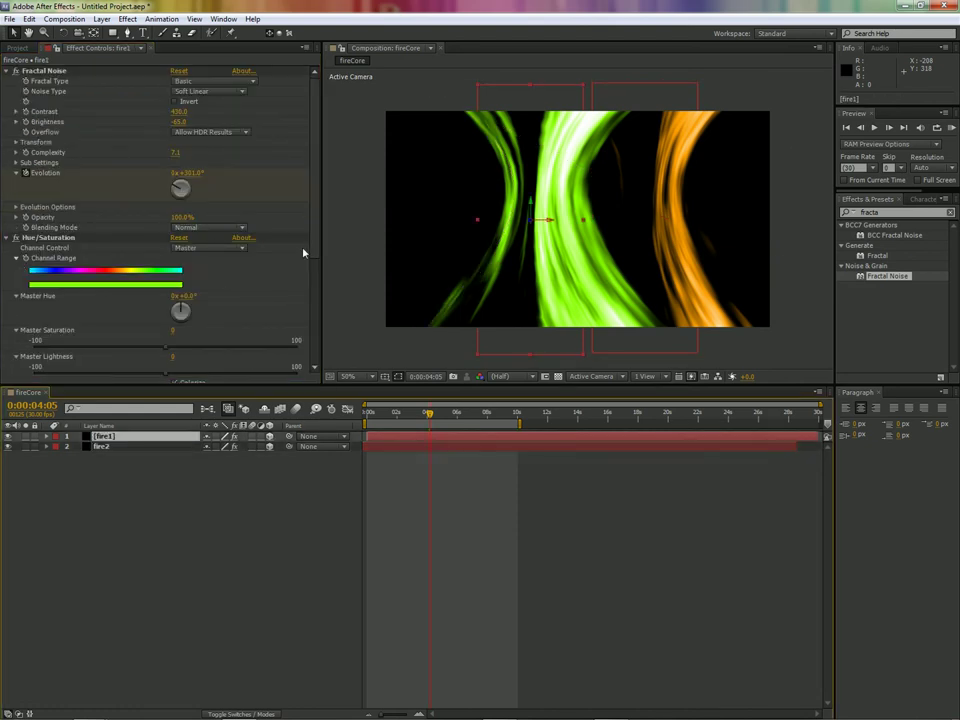
pyautogui.scroll(-5, 310, 245)
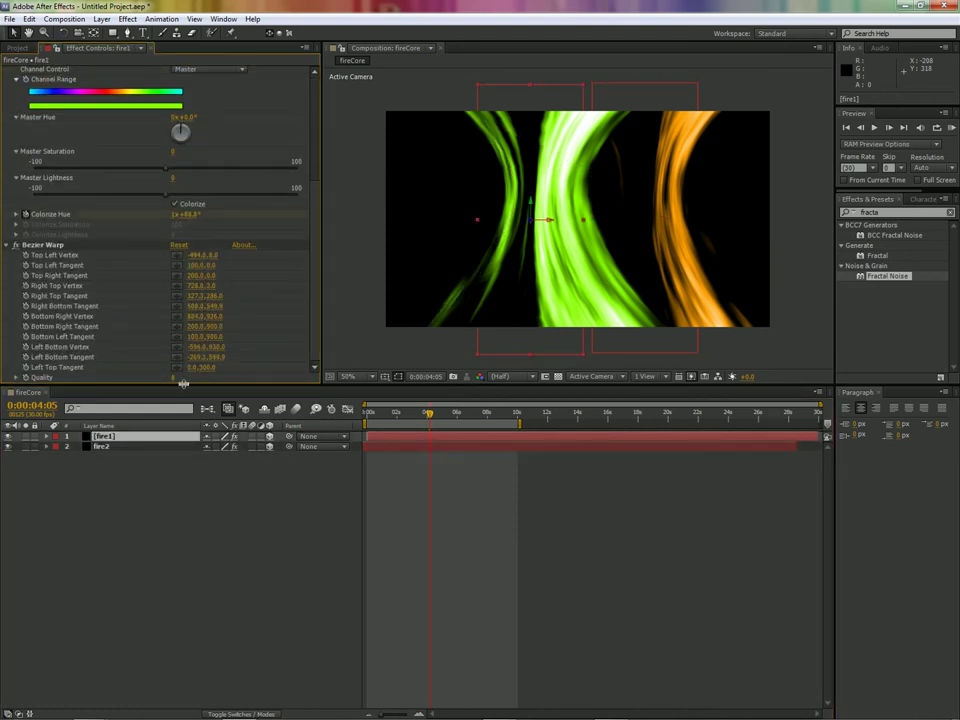
pyautogui.click(42, 244)
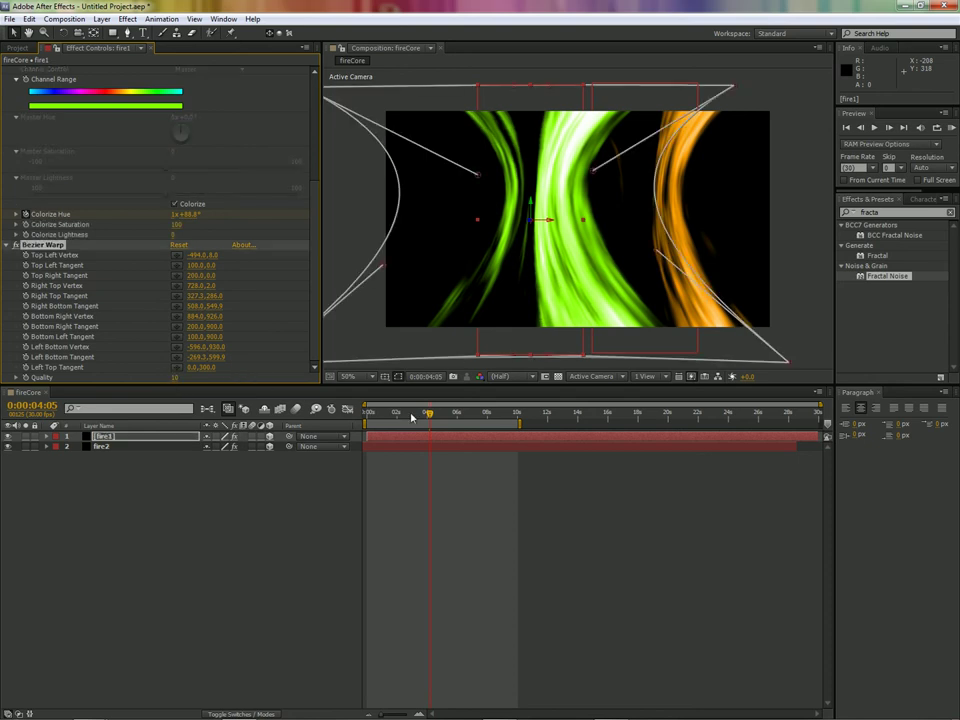
pyautogui.moveTo(430, 415); pyautogui.dragTo(349, 411)
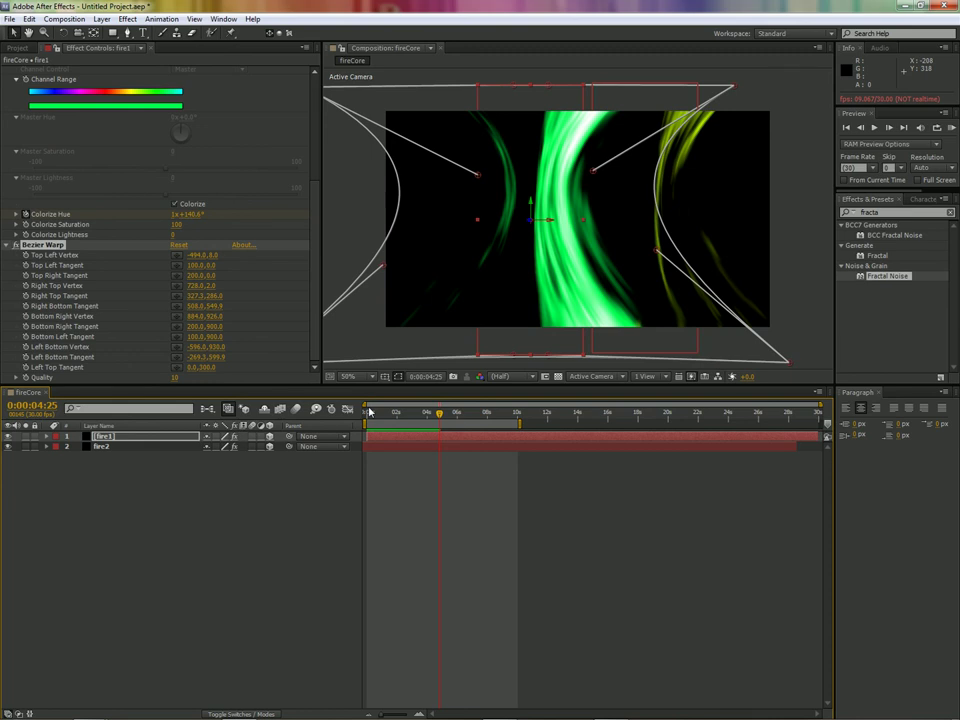
pyautogui.moveTo(439, 413)
pyautogui.mouseDown()
pyautogui.moveTo(370, 414)
pyautogui.moveTo(418, 418)
pyautogui.mouseUp()
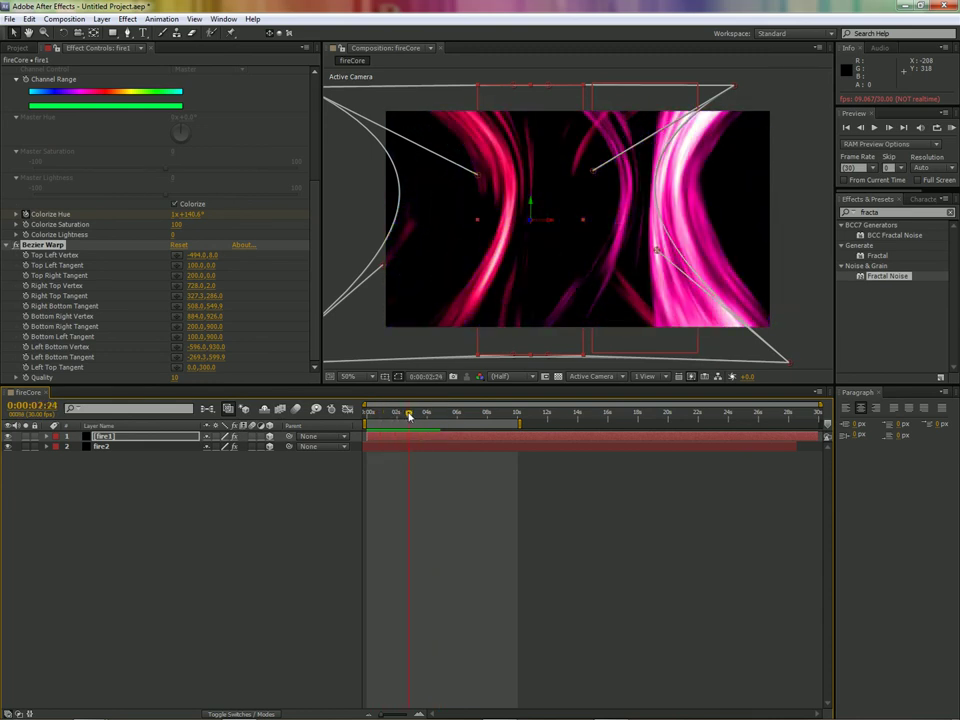
pyautogui.moveTo(418, 418); pyautogui.dragTo(363, 416)
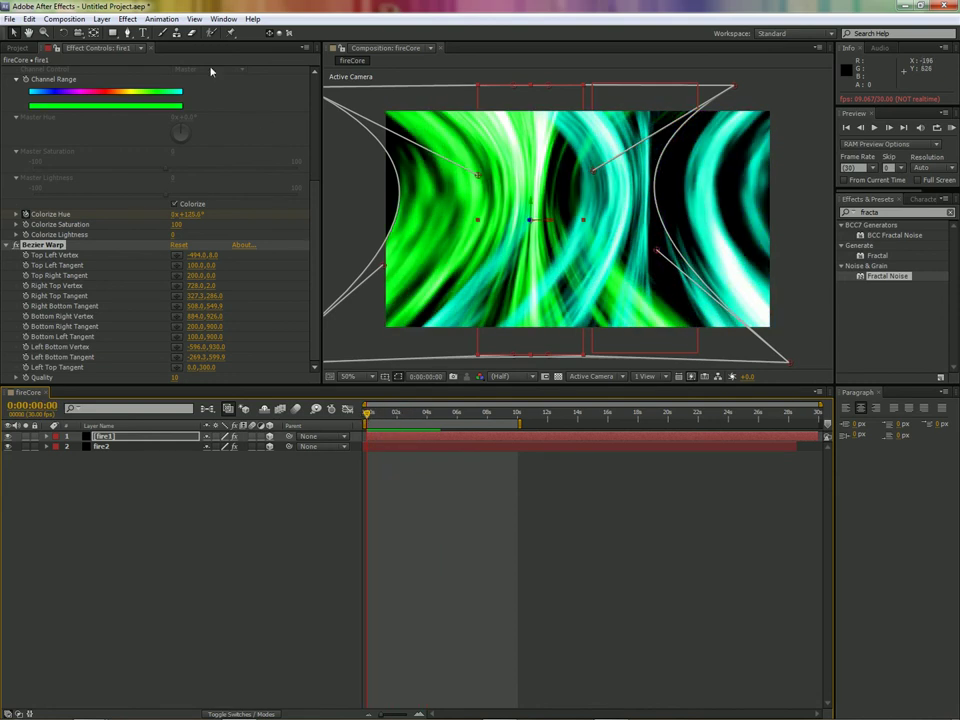
# - Create a Two-Node Camera 1 layer from Layer > New > Camera with default Camera Settings
pyautogui.click(128, 19)
pyautogui.moveTo(115, 20)
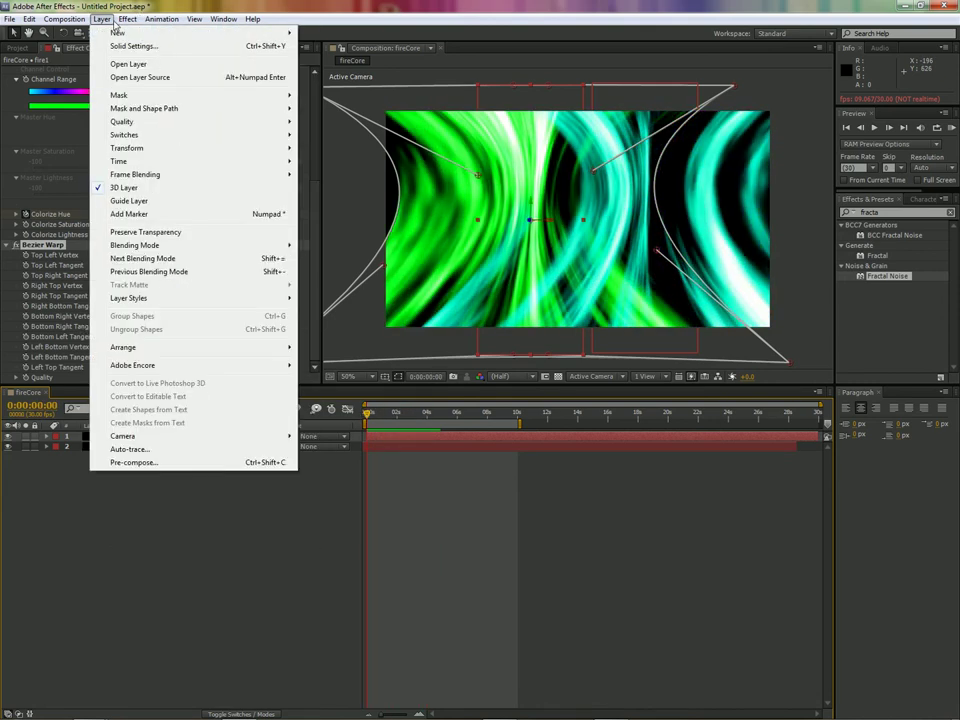
pyautogui.click(94, 503)
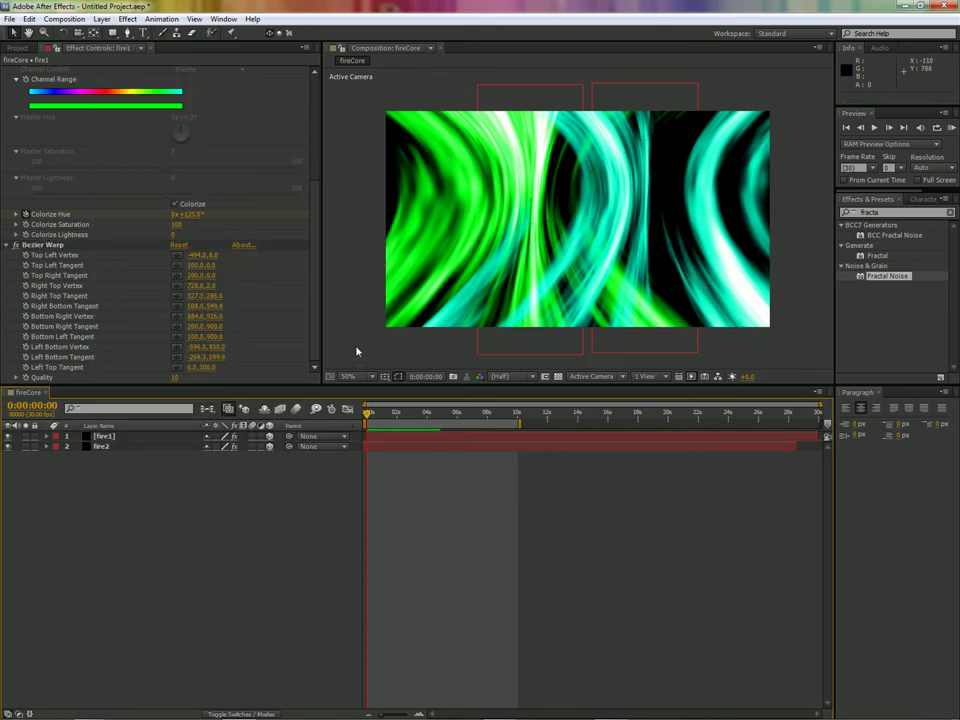
pyautogui.click(102, 19)
pyautogui.moveTo(112, 36)
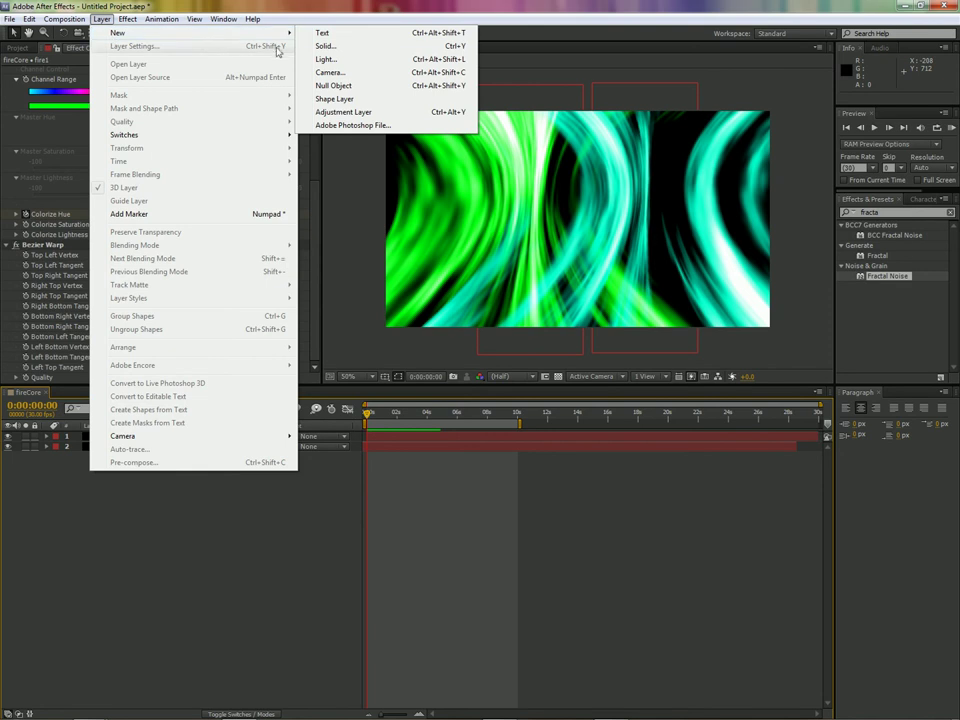
pyautogui.click(322, 72)
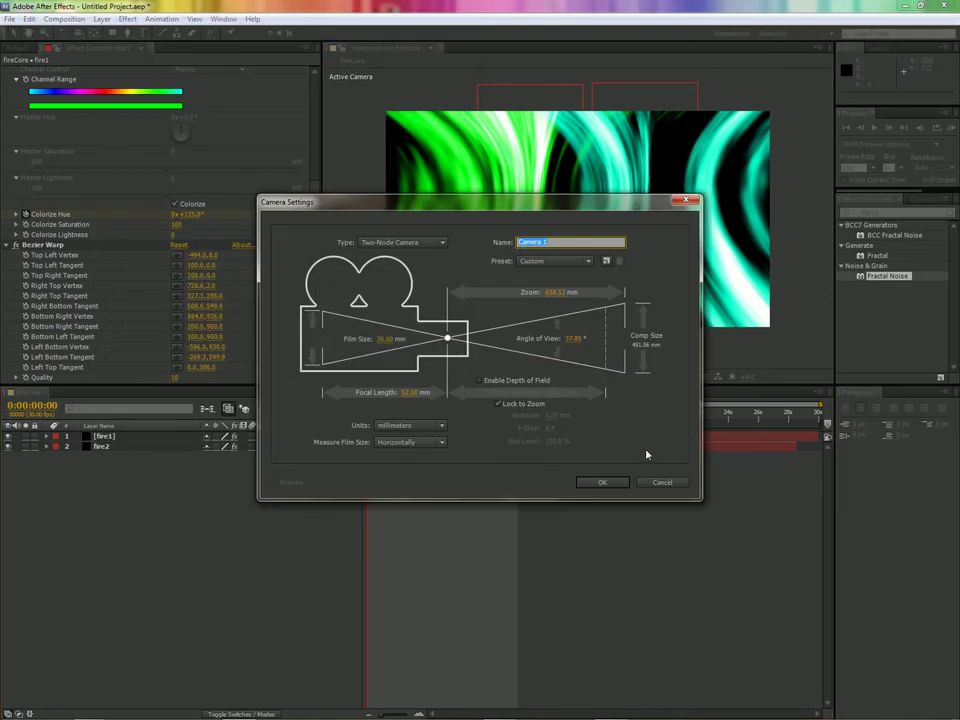
pyautogui.click(603, 482)
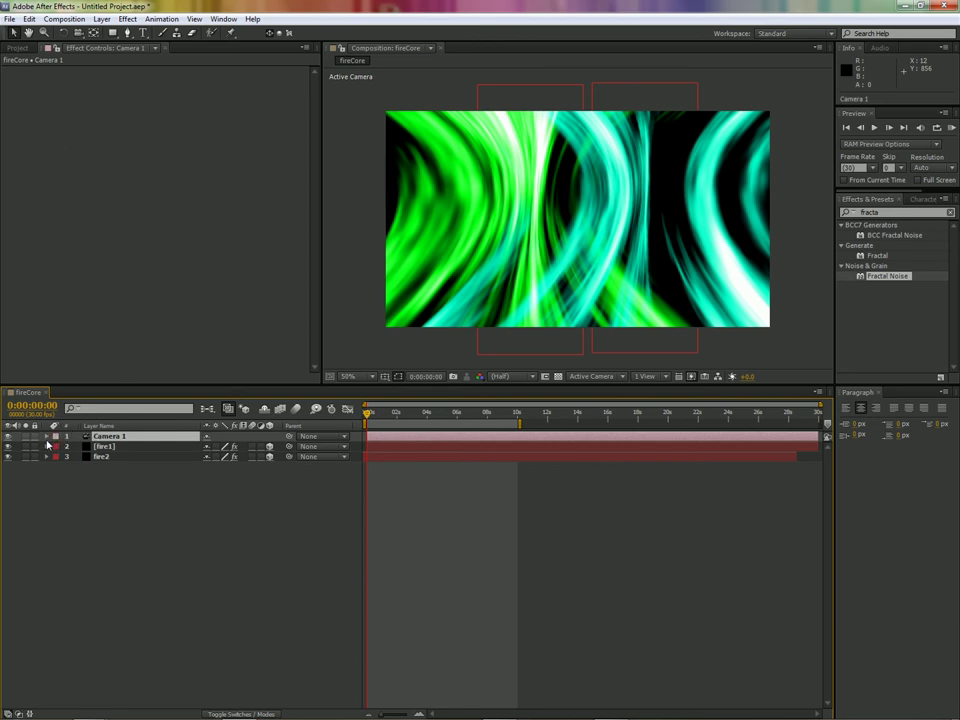
# - Expand Camera 1's Transform and set a Position keyframe at 0 s with X 1267
pyautogui.click(47, 437)
pyautogui.click(57, 447)
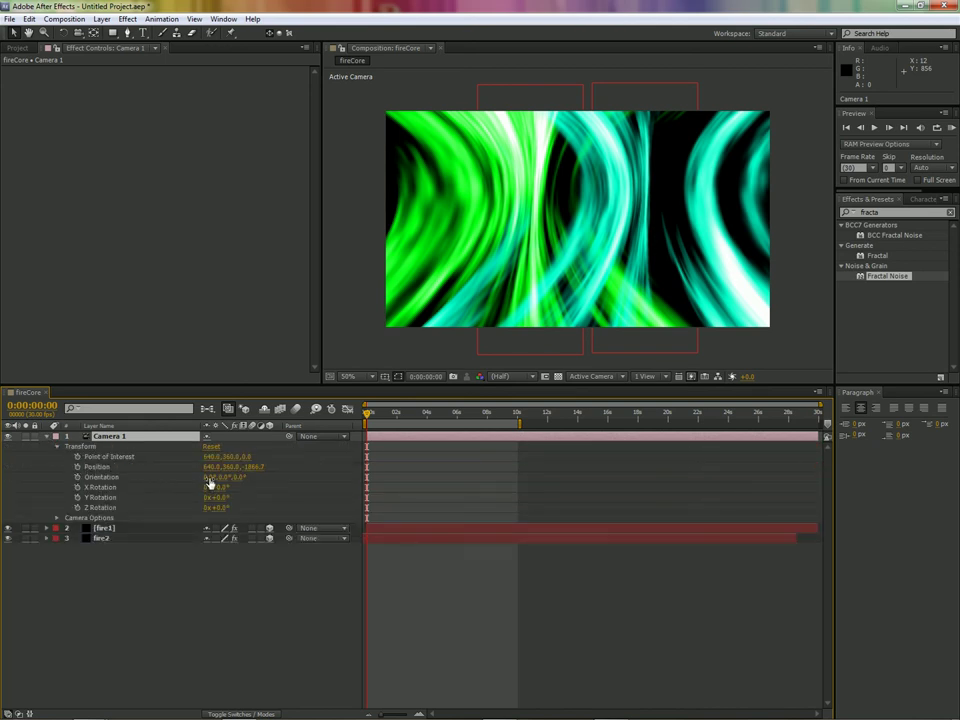
pyautogui.moveTo(210, 477); pyautogui.dragTo(233, 477)
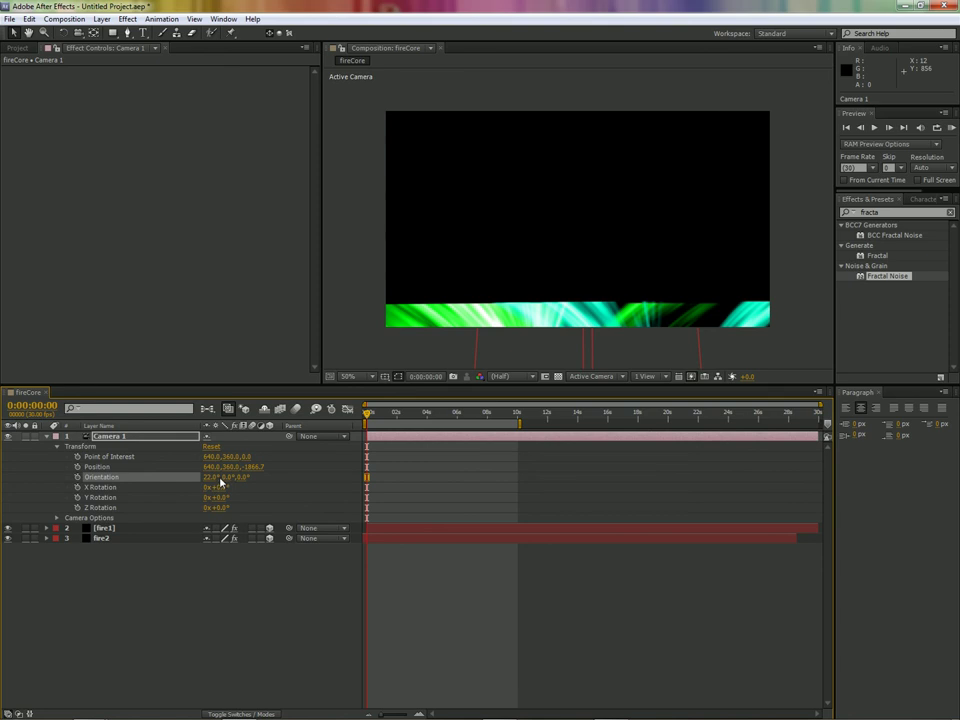
pyautogui.hotkey('ctrl', 'z')
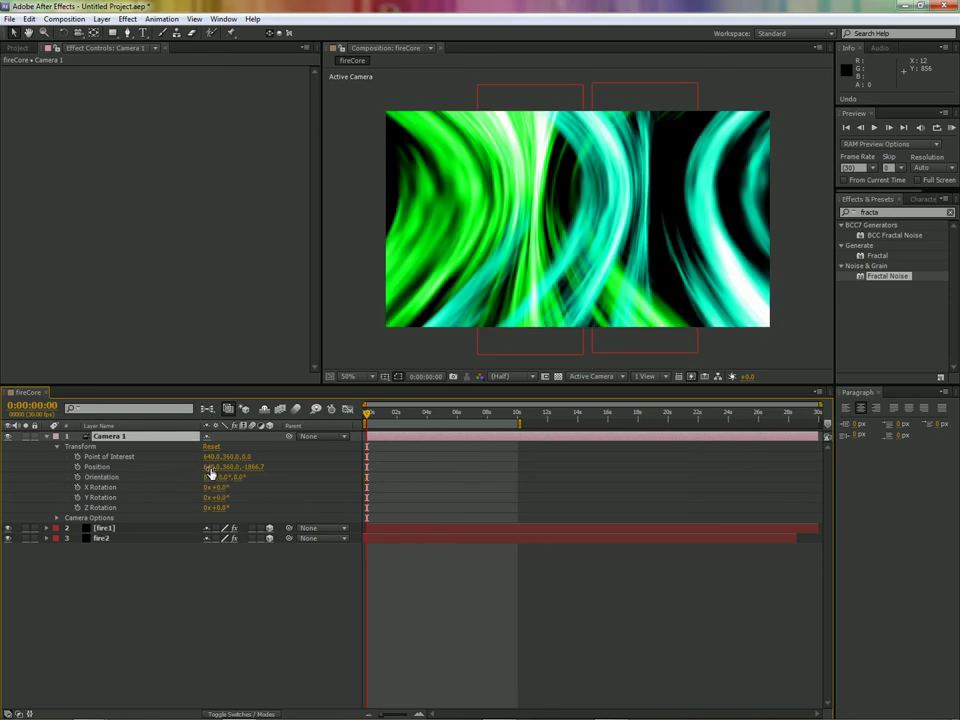
pyautogui.hotkey('alt', 'shift', 'p')
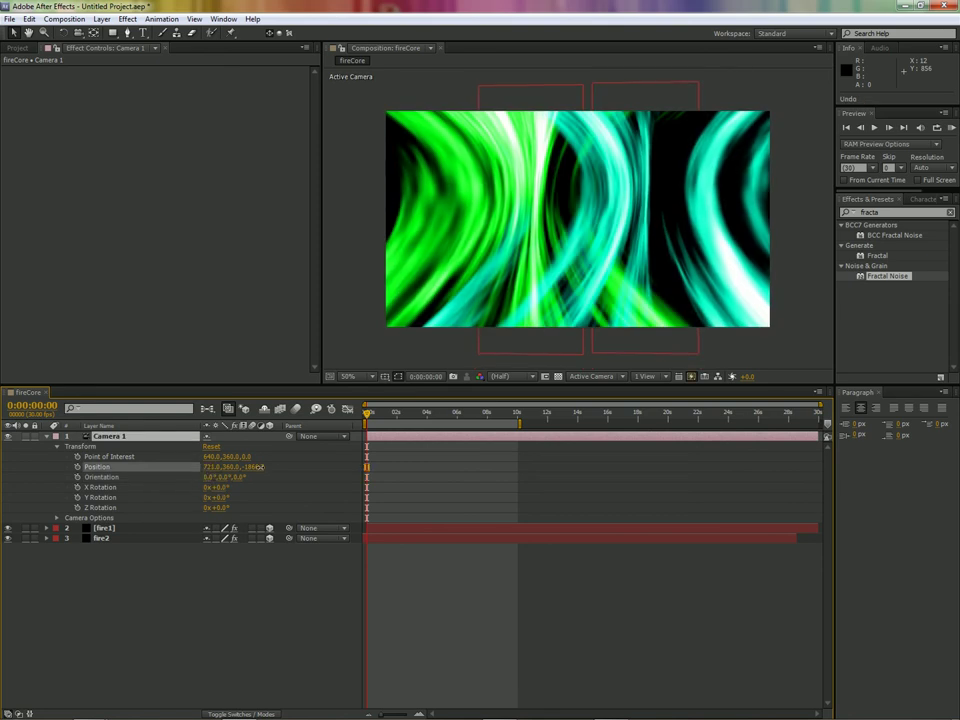
pyautogui.moveTo(229, 467)
pyautogui.mouseDown()
pyautogui.moveTo(160, 467)
pyautogui.moveTo(819, 480)
pyautogui.moveTo(651, 520)
pyautogui.mouseUp()
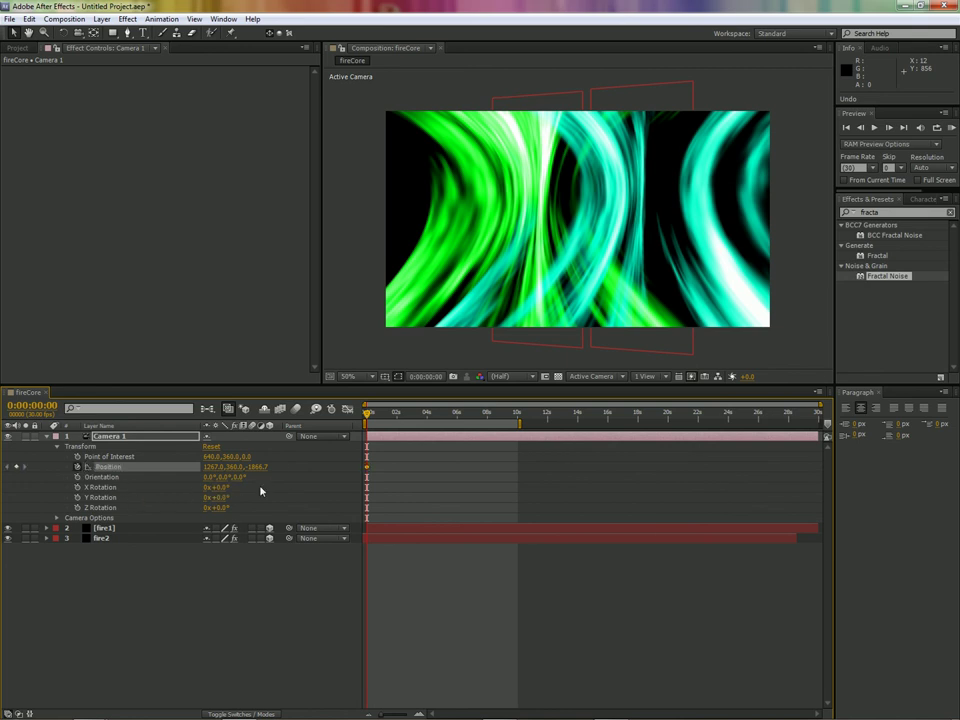
# - At 10 s, scrub Camera 1's Position X down to -293, then return to the start
pyautogui.hotkey('shift', 'End')
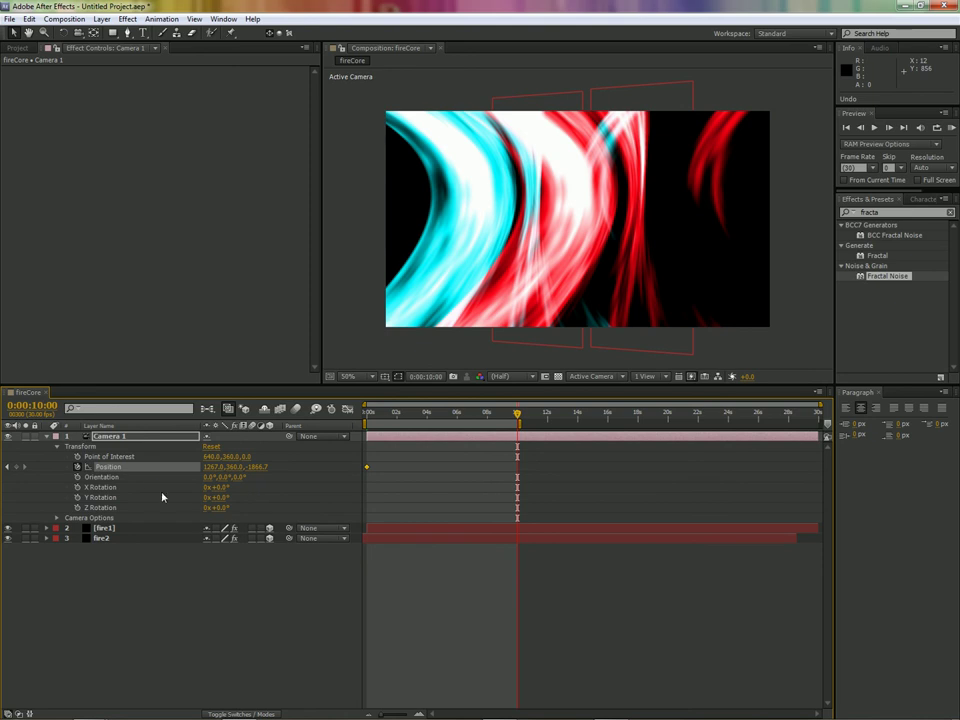
pyautogui.moveTo(212, 469); pyautogui.dragTo(15, 484)
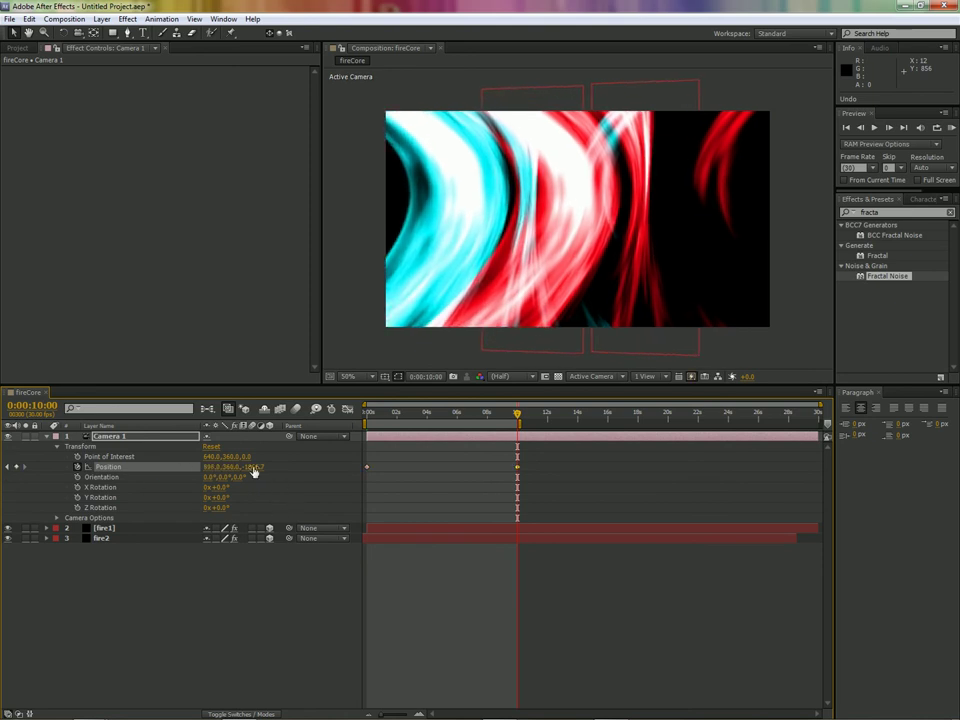
pyautogui.moveTo(208, 466); pyautogui.dragTo(3, 474)
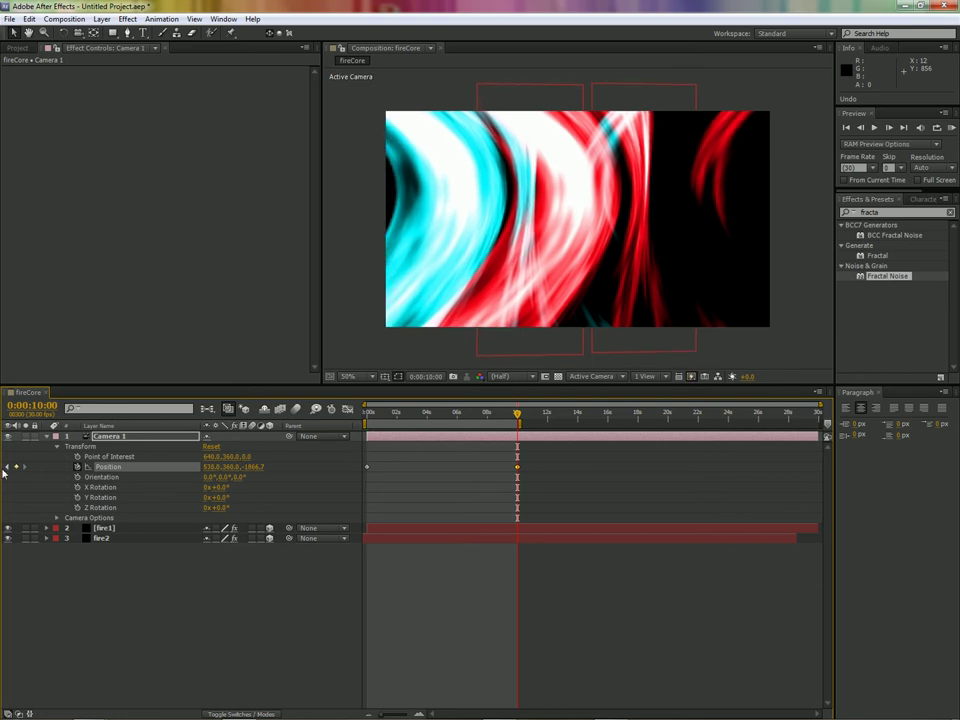
pyautogui.moveTo(214, 474); pyautogui.dragTo(113, 470)
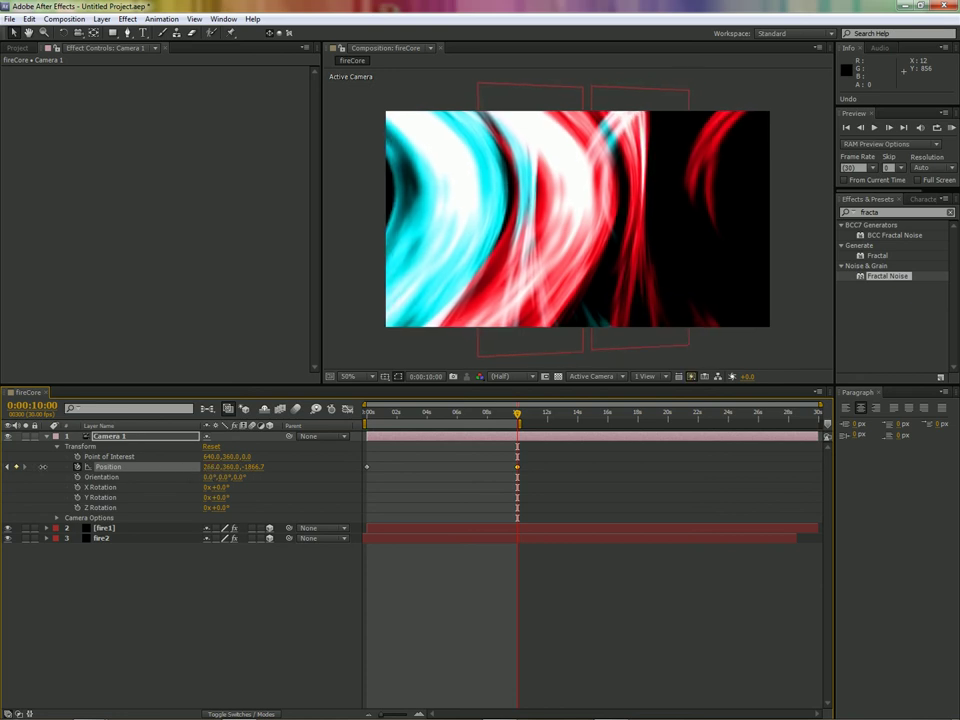
pyautogui.moveTo(211, 472); pyautogui.dragTo(3, 476)
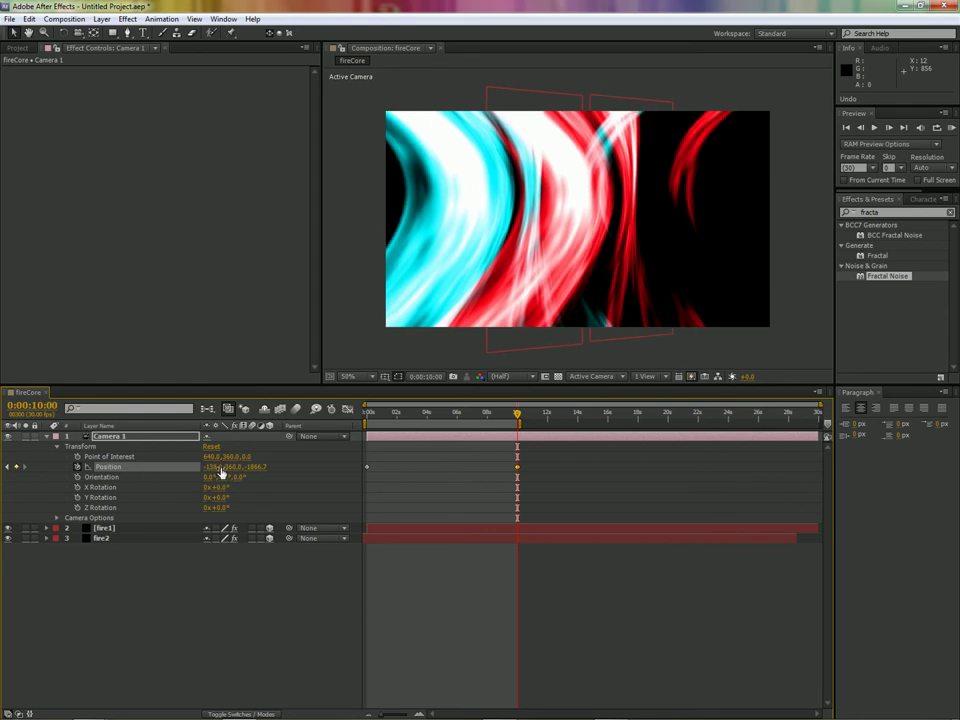
pyautogui.moveTo(210, 466); pyautogui.dragTo(120, 468)
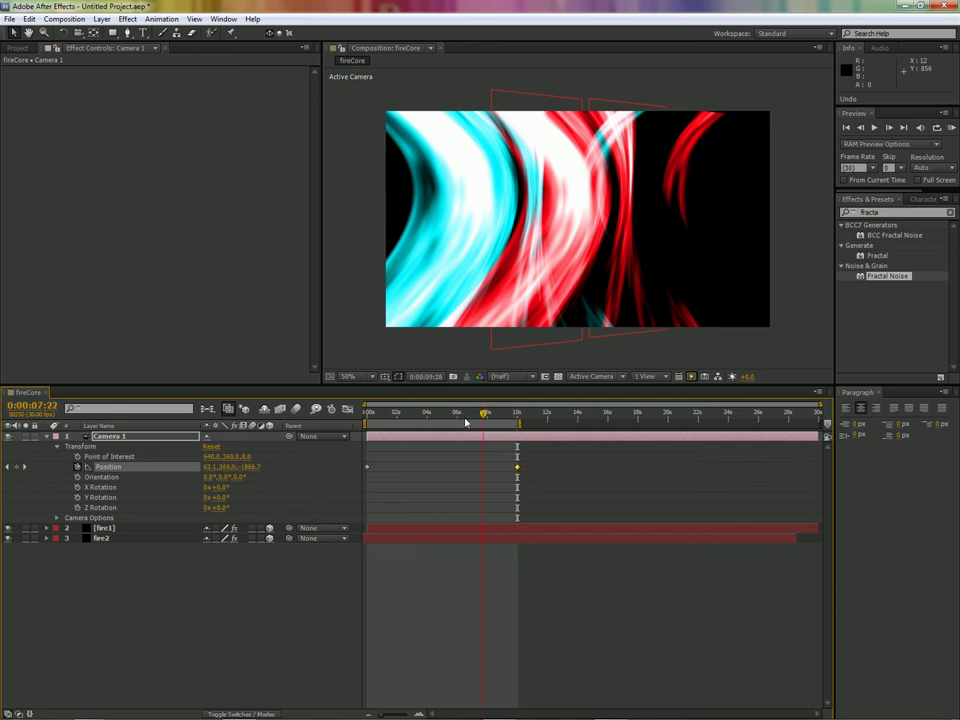
pyautogui.press('Home')
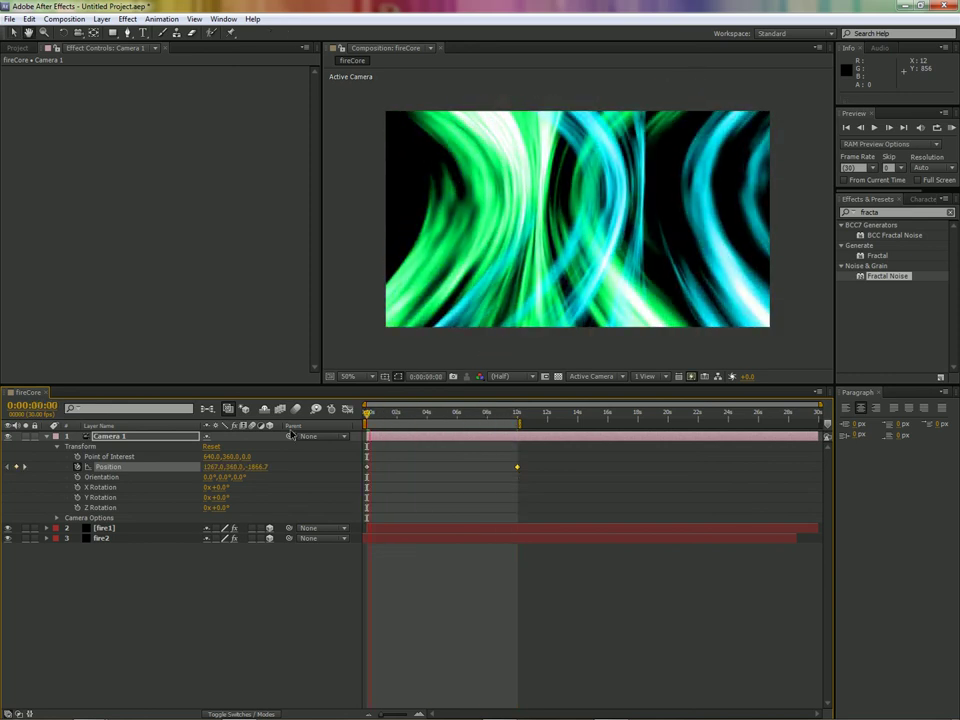
# - RAM-preview fireCore to watch the sideways camera pan and colour-cycling beams
pyautogui.press('KP_0')
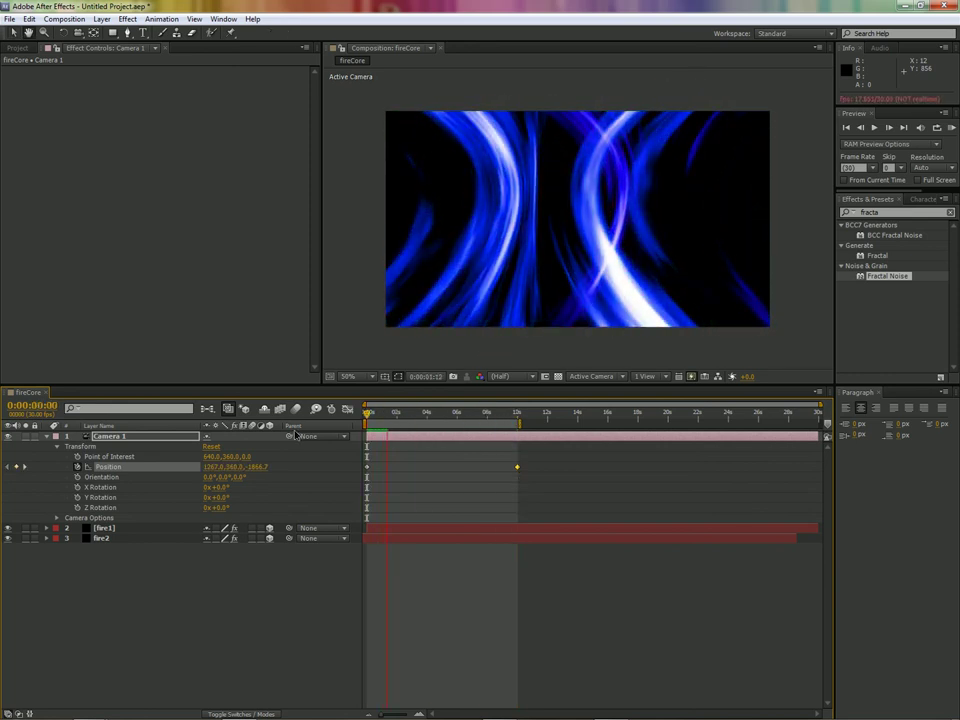